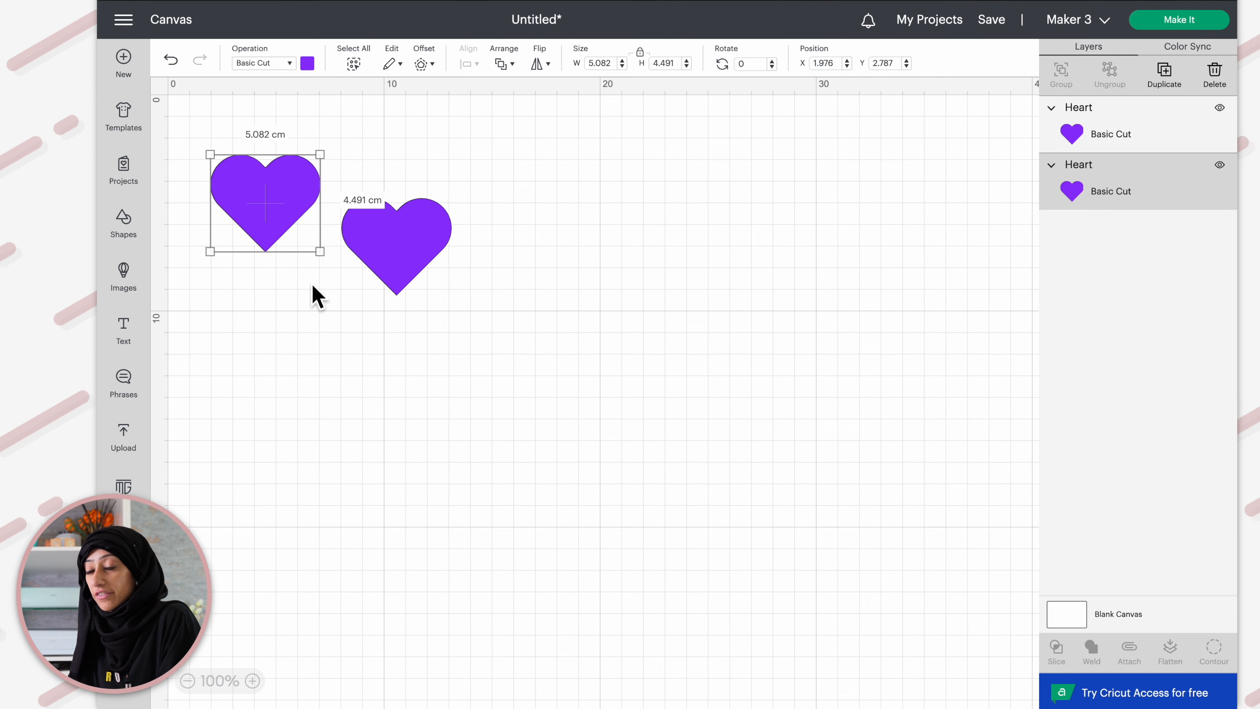
Select both hearts and align them to the left
{"action": "left_click", "coordinate": [415, 254], "text": "shift"}
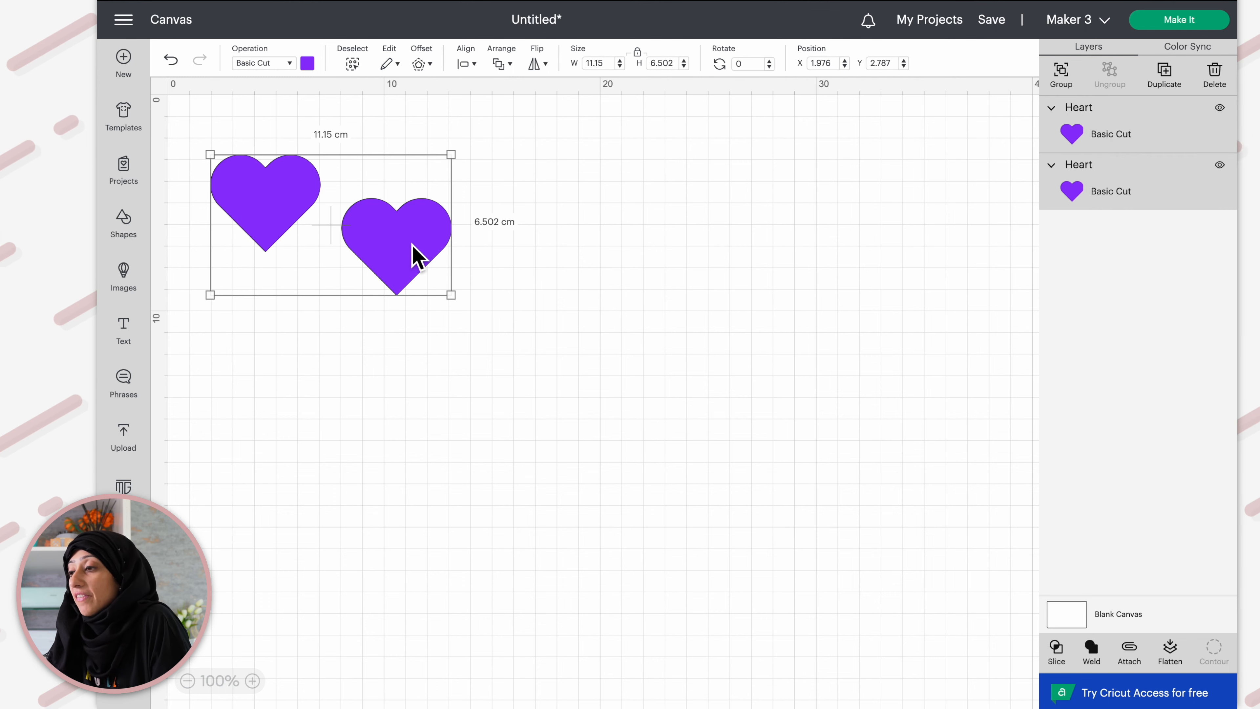
{"action": "left_click", "coordinate": [474, 65]}
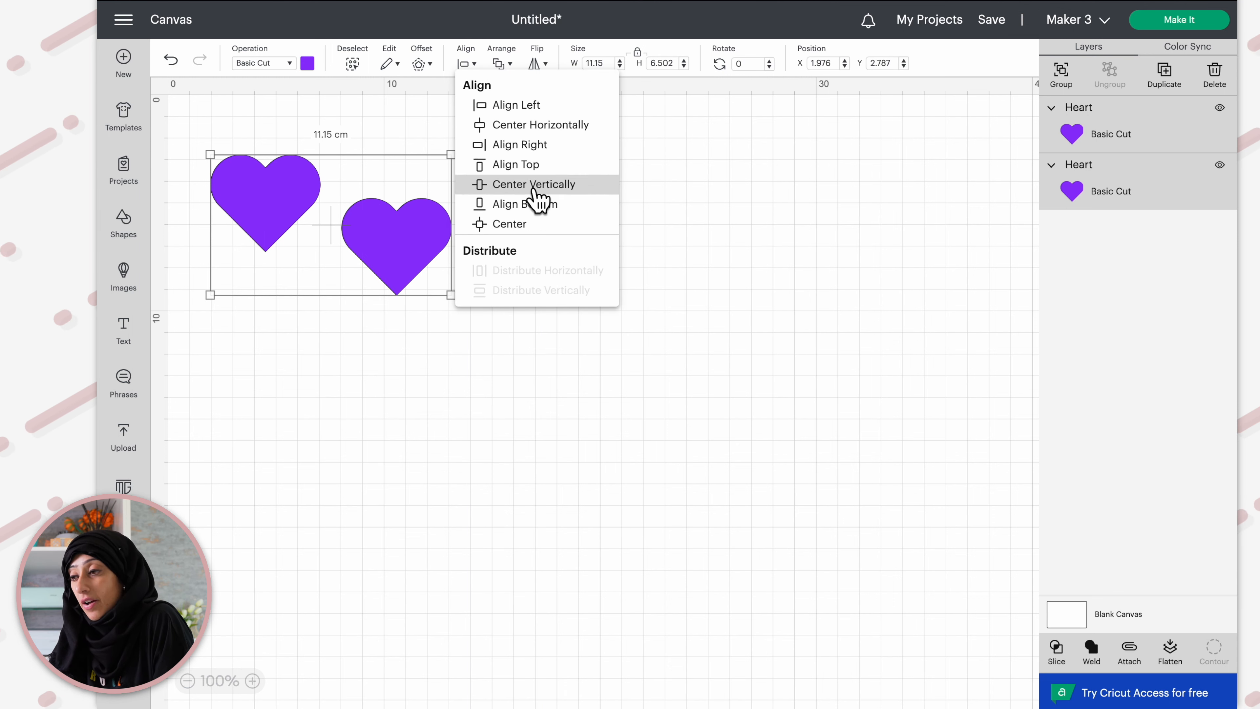
{"action": "left_click", "coordinate": [494, 106]}
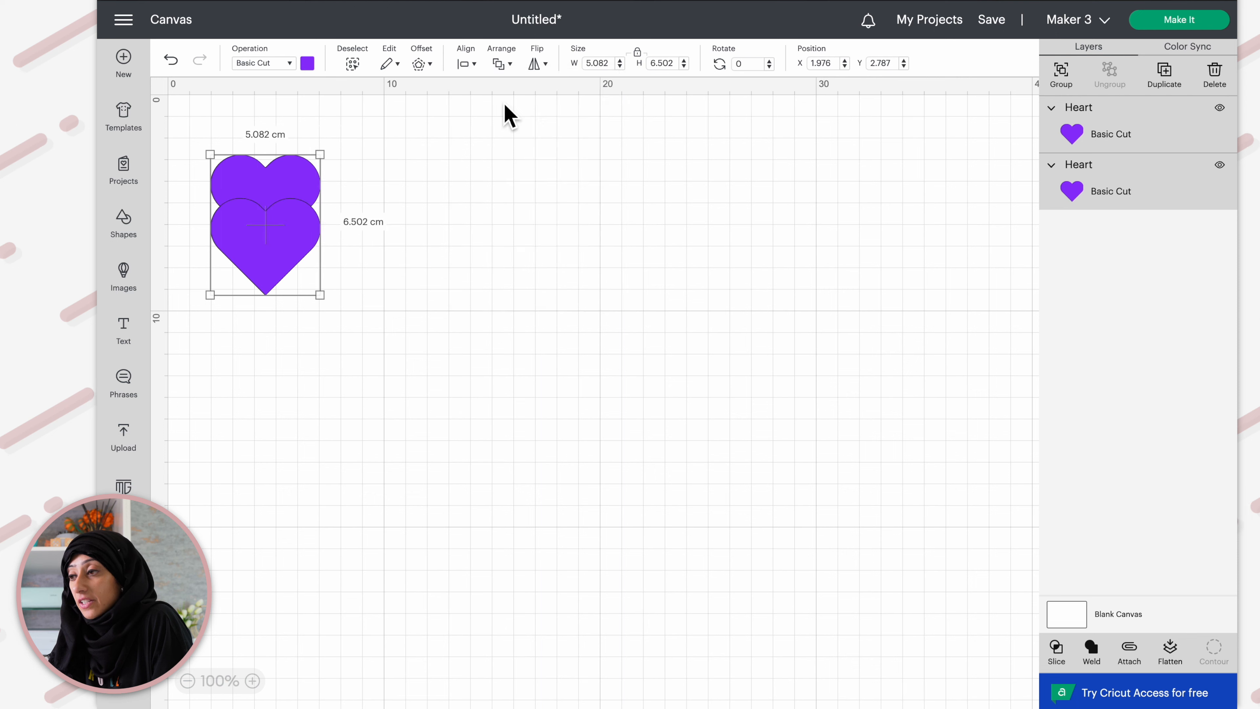
Center the stacked hearts vertically, then undo both alignment changes
{"action": "left_click", "coordinate": [469, 65]}
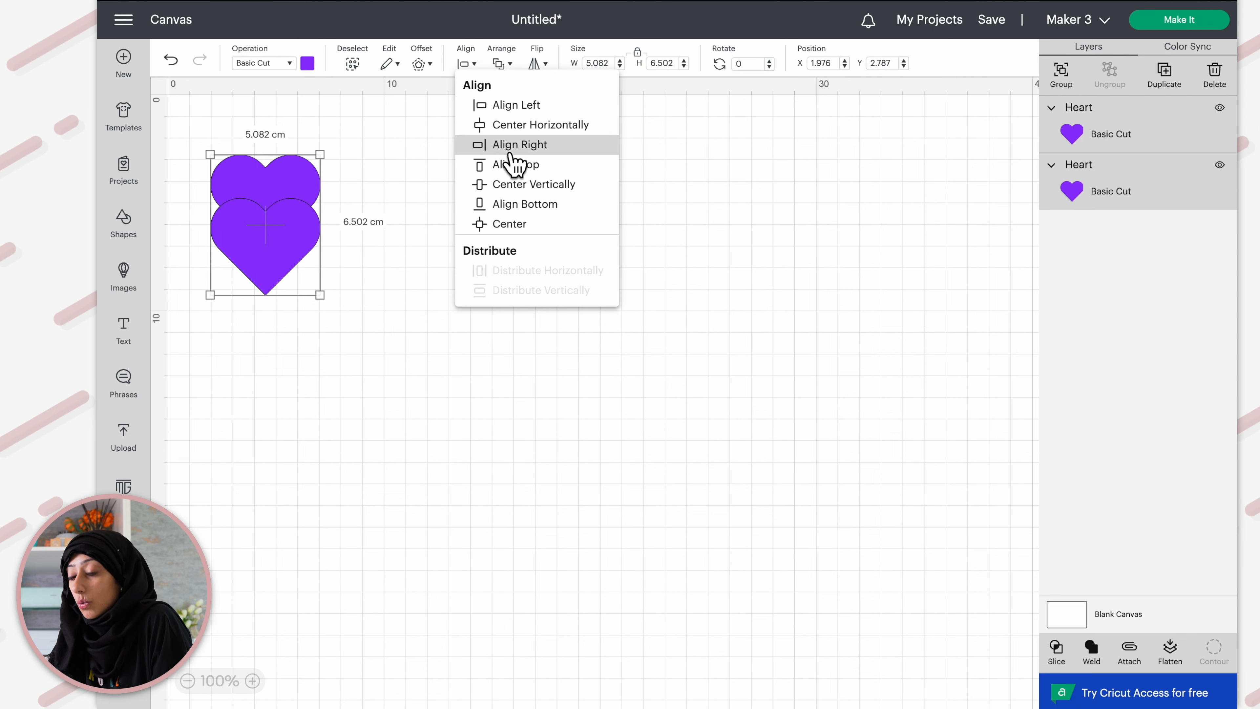
{"action": "left_click", "coordinate": [526, 184]}
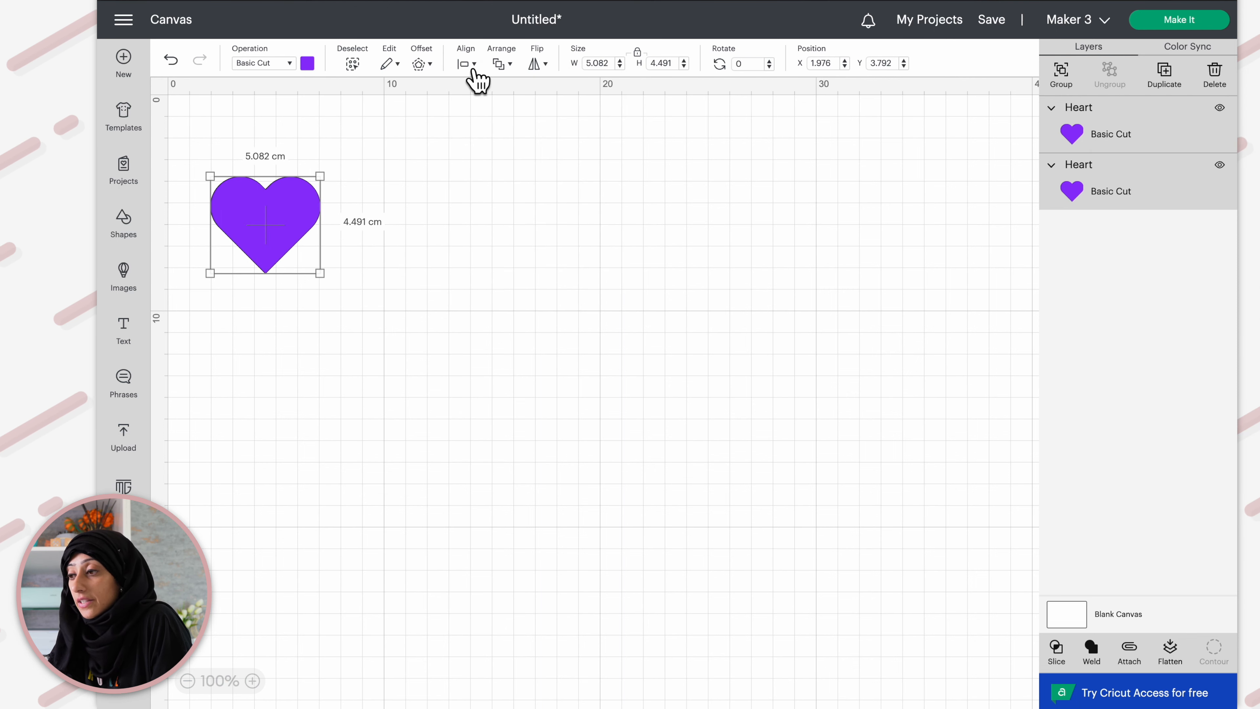
{"action": "left_click", "coordinate": [477, 75]}
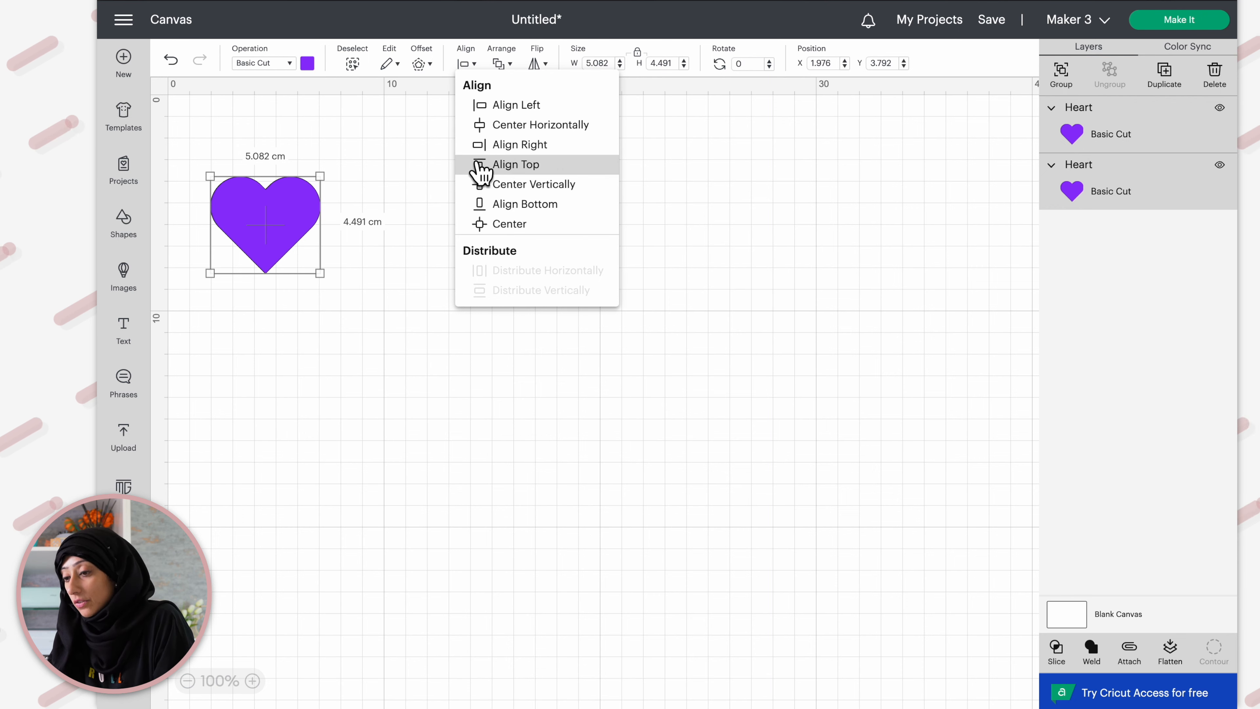
{"action": "left_click", "coordinate": [331, 158]}
{"action": "key", "text": "ctrl+z"}
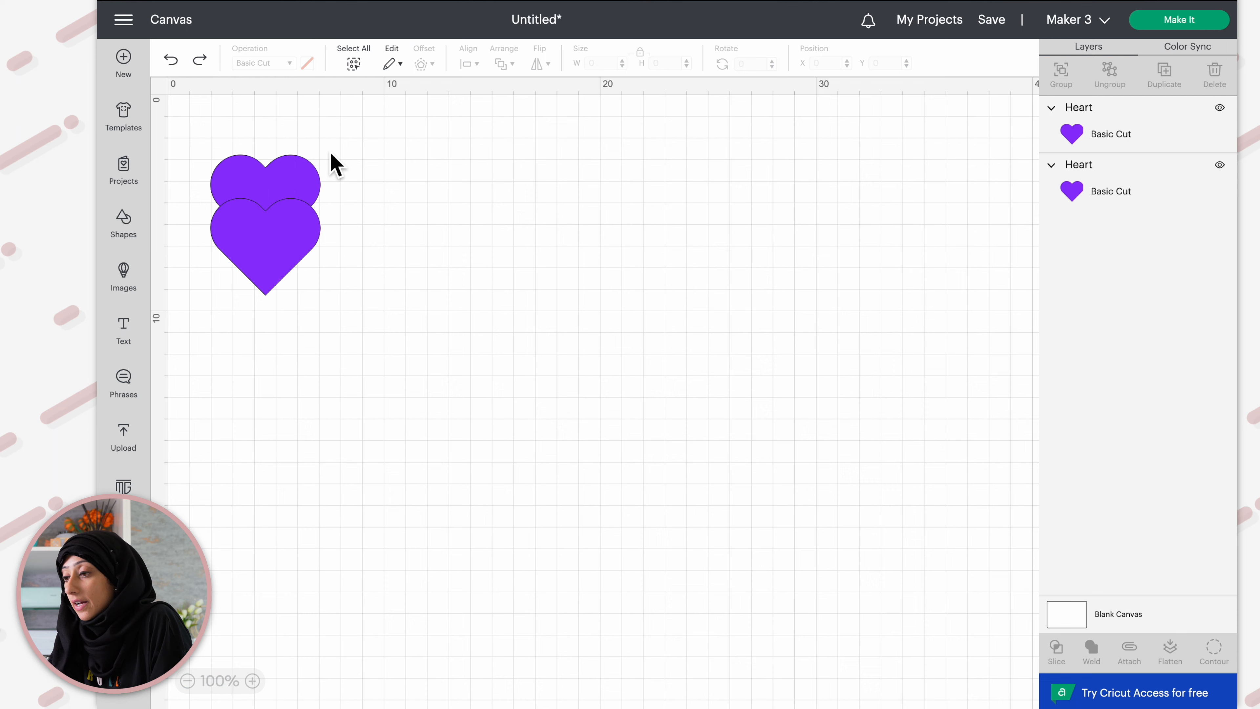
{"action": "key", "text": "ctrl+z"}
Select both hearts and align their bottom edges
{"action": "left_click_drag", "start_coordinate": [185, 126], "coordinate": [566, 407]}
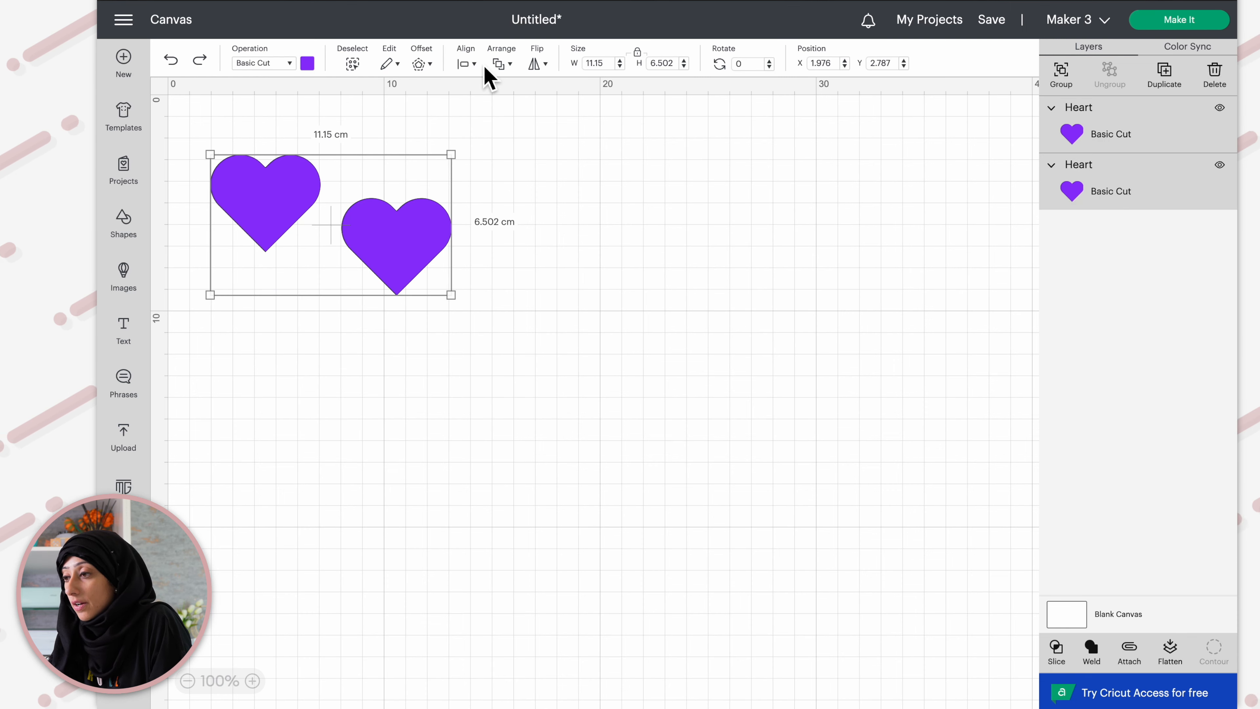
{"action": "left_click", "coordinate": [475, 66]}
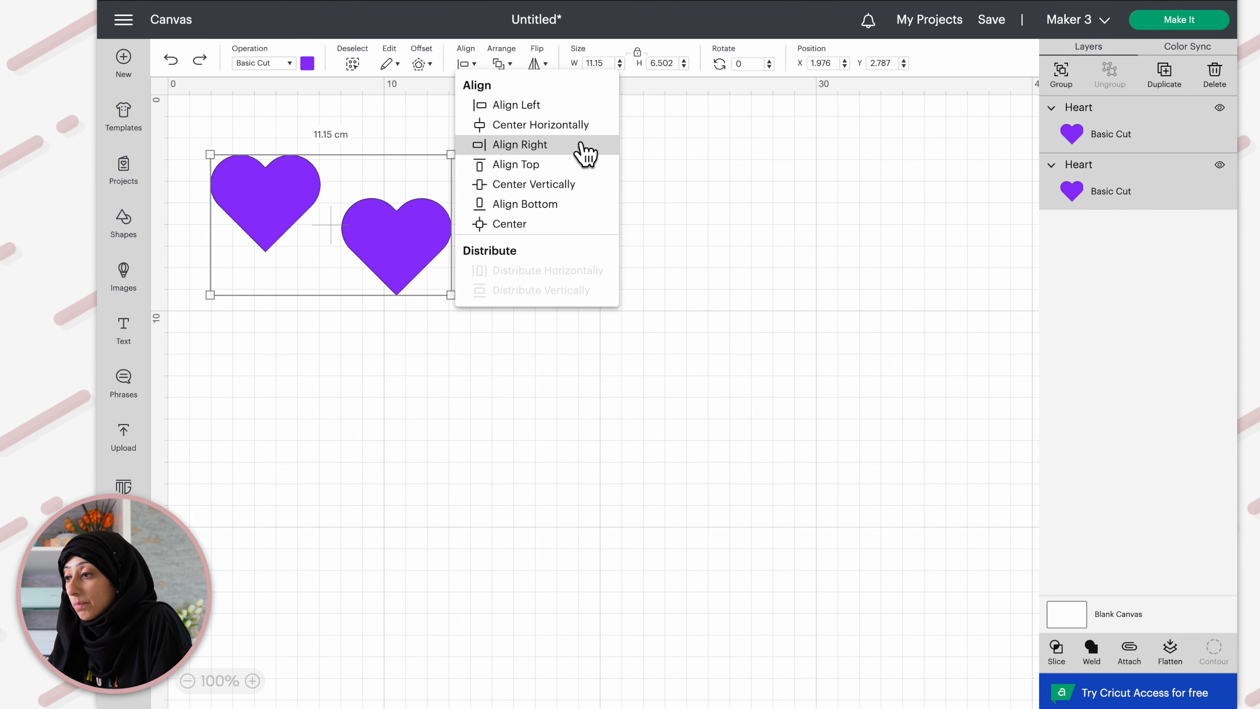
{"action": "left_click", "coordinate": [554, 212]}
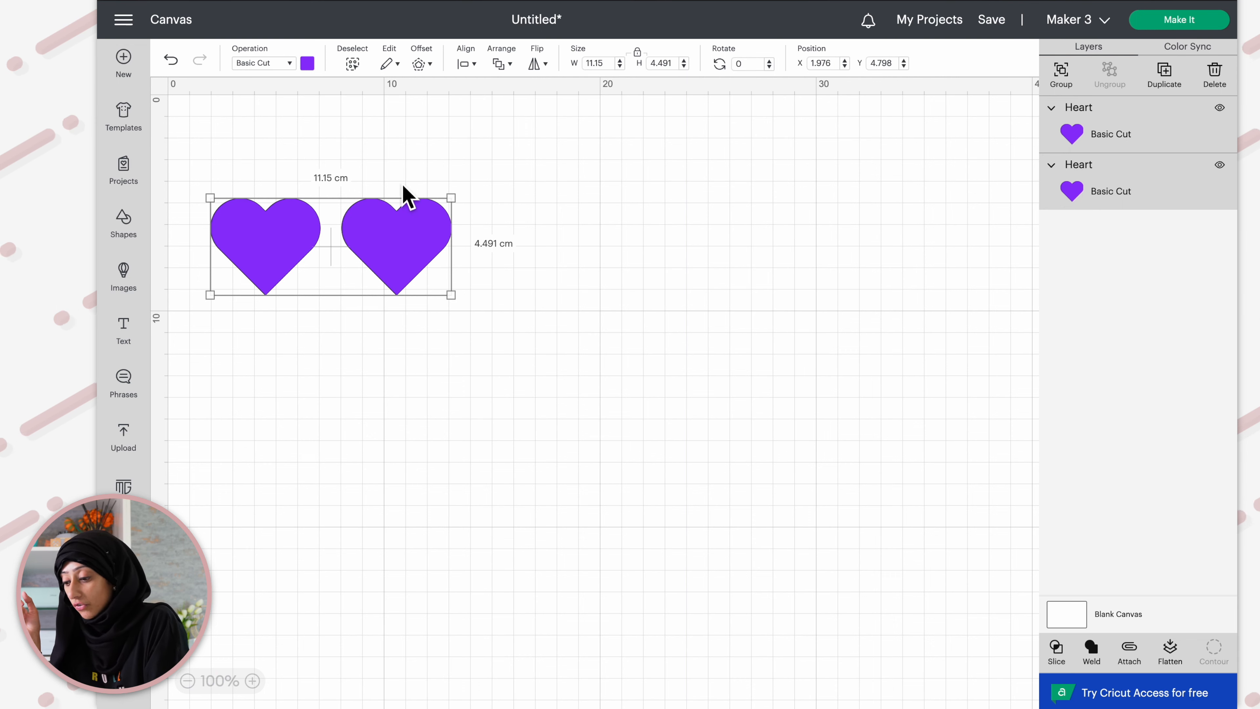
Duplicate the right heart and move the copy far to the right
{"action": "left_click", "coordinate": [410, 229]}
{"action": "key", "text": "ctrl+d"}
{"action": "left_click_drag", "start_coordinate": [300, 199], "coordinate": [645, 231]}
Nudge the middle heart slightly to the left and deselect
{"action": "left_click", "coordinate": [435, 230]}
{"action": "left_click_drag", "start_coordinate": [435, 229], "coordinate": [411, 236]}
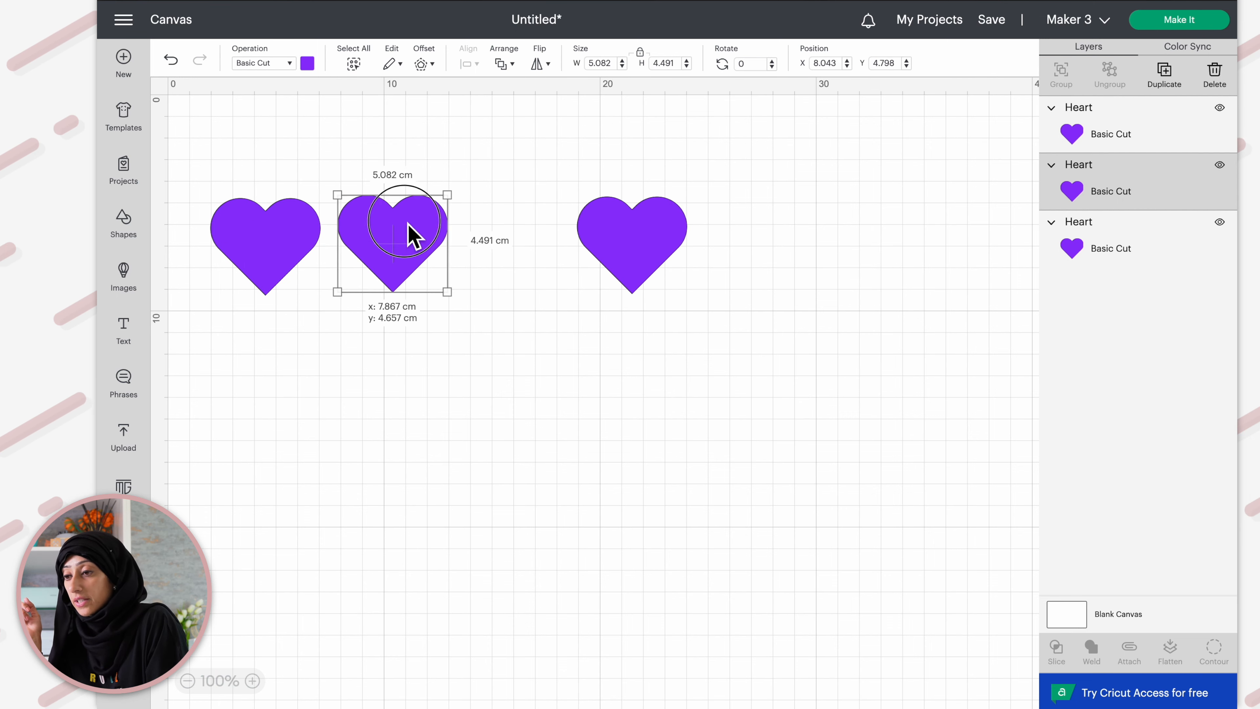
{"action": "left_click", "coordinate": [430, 329]}
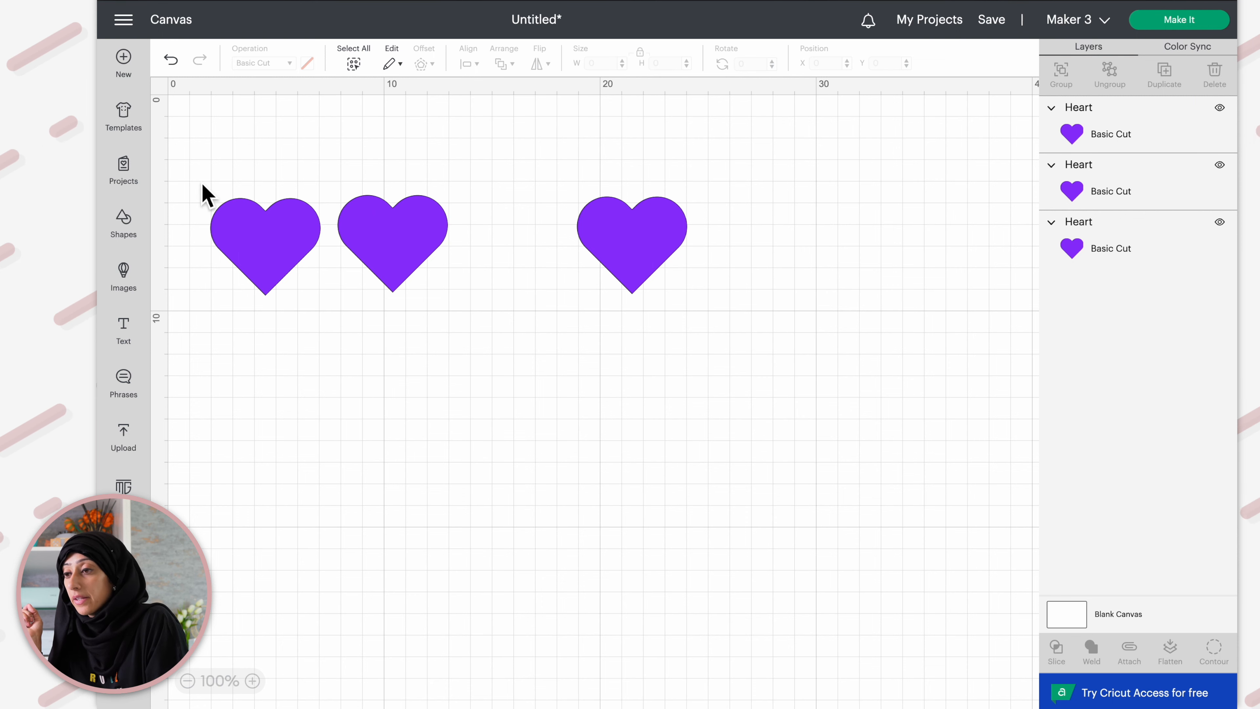
Select all three hearts and distribute them evenly horizontally
{"action": "left_click_drag", "start_coordinate": [188, 147], "coordinate": [764, 419]}
{"action": "left_click", "coordinate": [477, 65]}
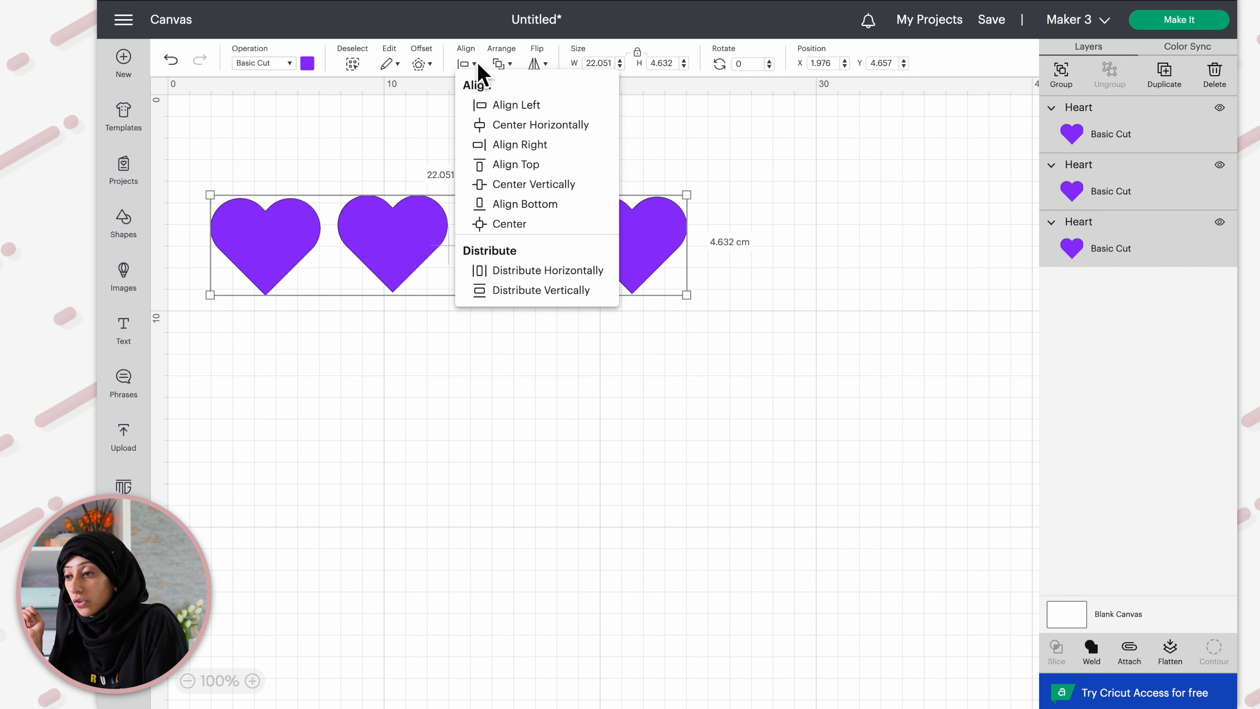
{"action": "left_click", "coordinate": [566, 274]}
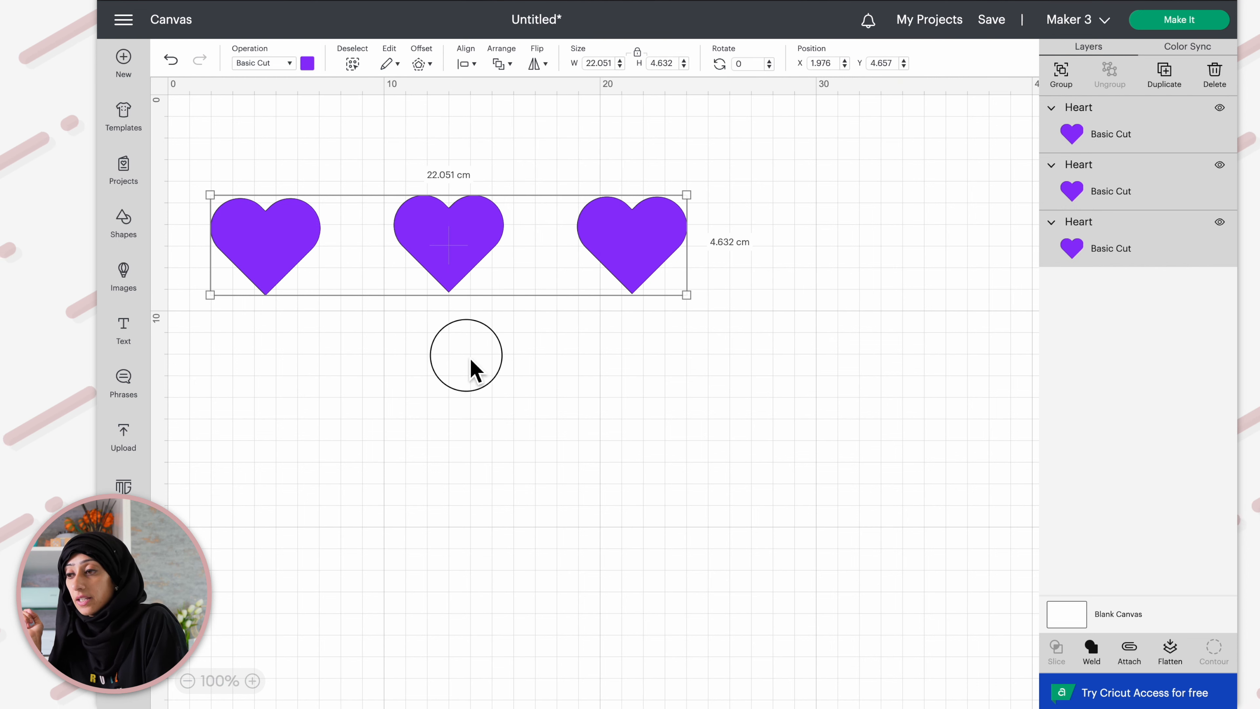
{"action": "left_click", "coordinate": [471, 362]}
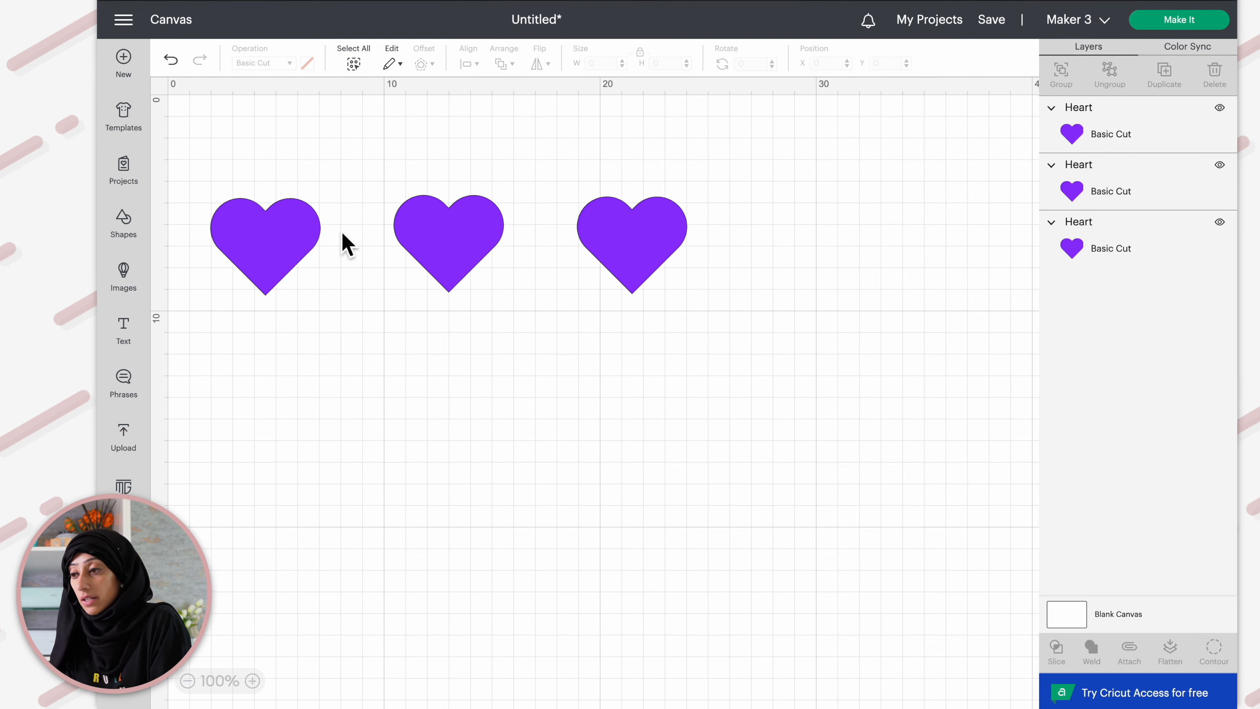
Delete the middle and right hearts
{"action": "left_click", "coordinate": [429, 256]}
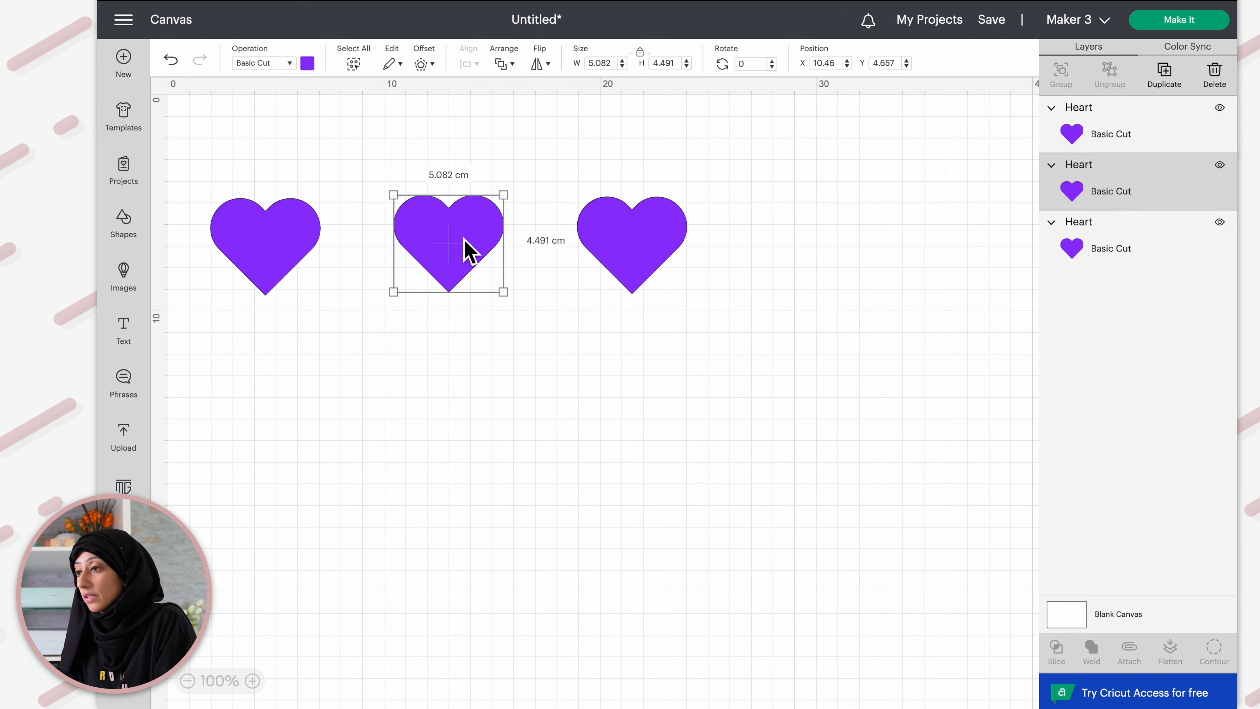
{"action": "key", "text": "Delete"}
{"action": "left_click", "coordinate": [610, 248]}
{"action": "key", "text": "Delete"}
Duplicate the heart and move the copy down so it overlaps the lower half of the original
{"action": "left_click", "coordinate": [283, 244]}
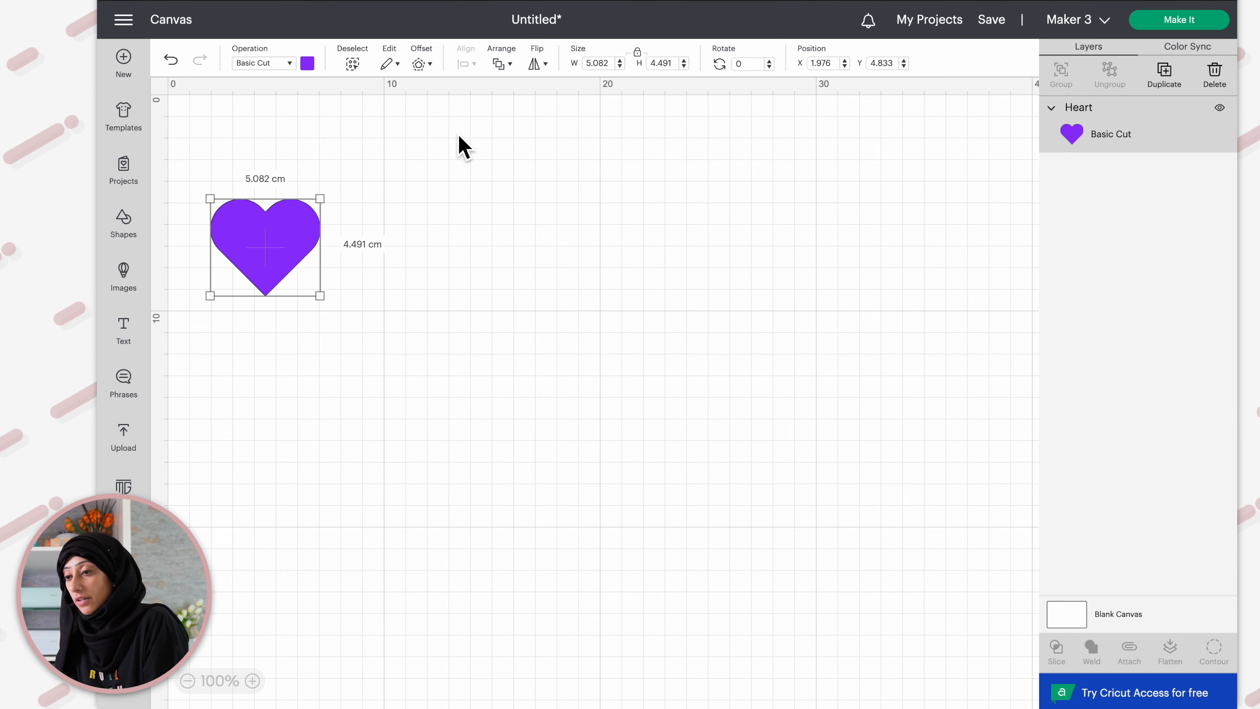
{"action": "key", "text": "ctrl+d"}
{"action": "left_click_drag", "start_coordinate": [323, 204], "coordinate": [304, 297]}
Recolour the copied heart with the salmon pink material colour
{"action": "left_click", "coordinate": [308, 63]}
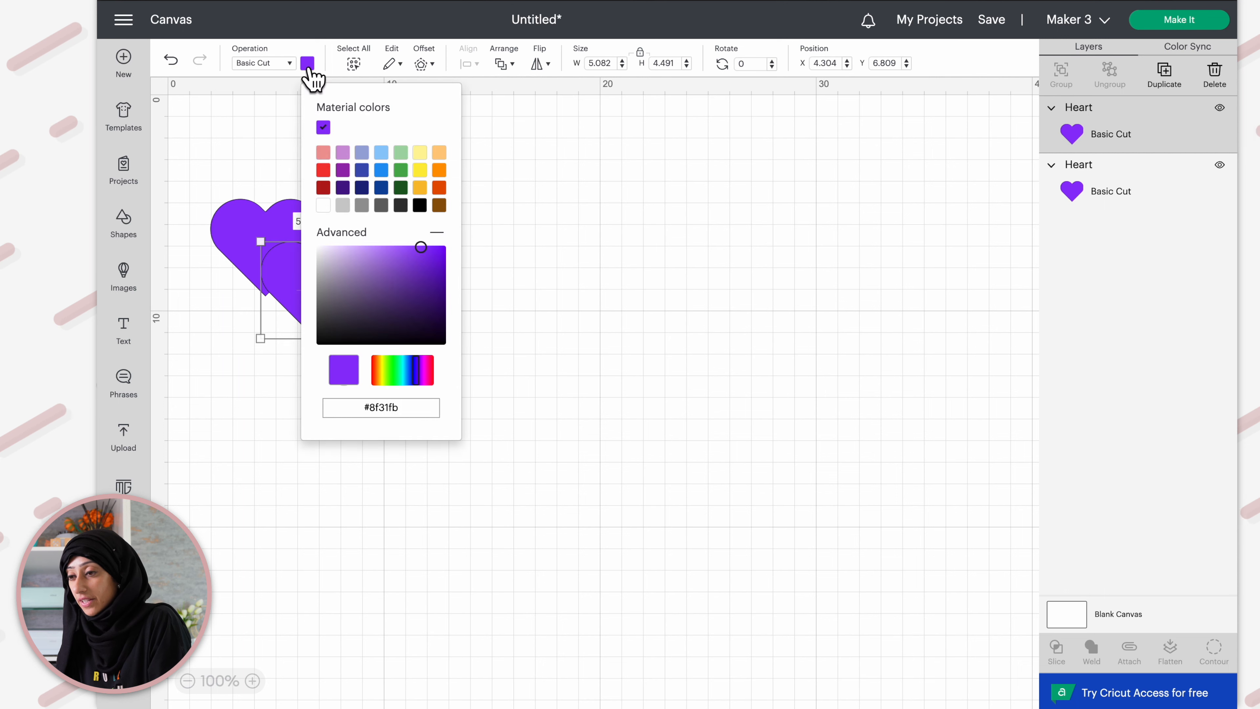
{"action": "left_click", "coordinate": [323, 153]}
{"action": "left_click", "coordinate": [534, 298]}
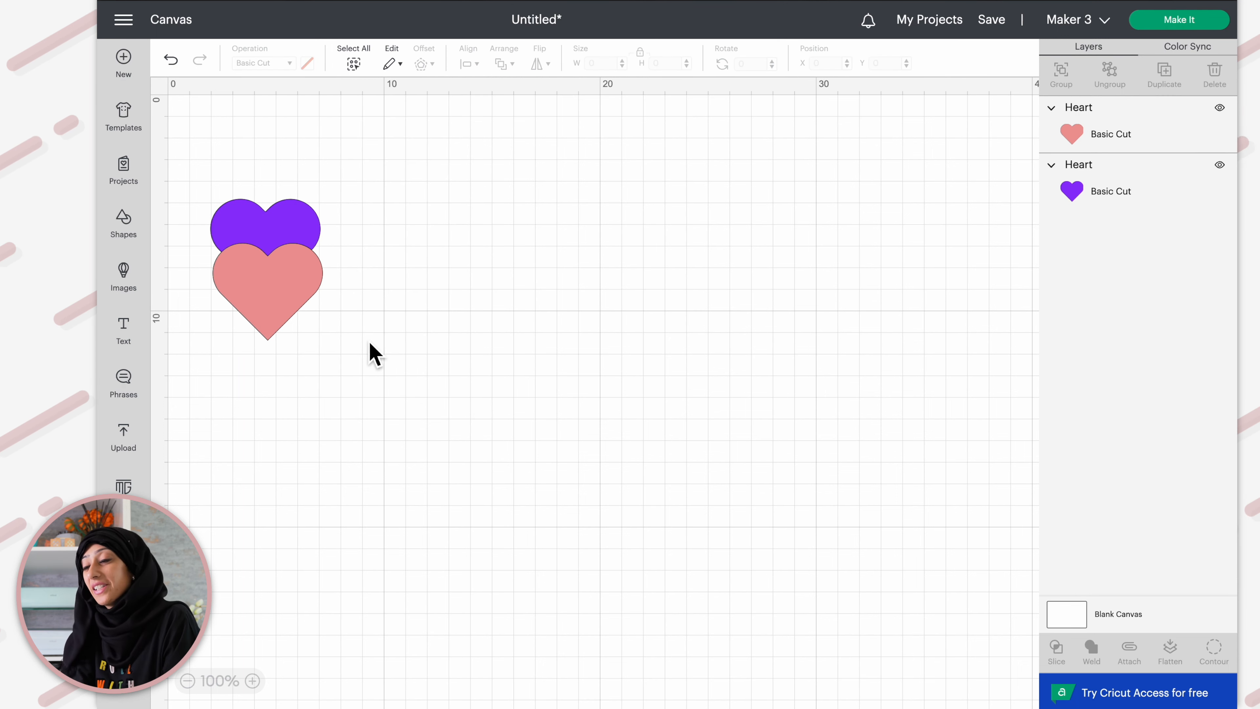
Bring the purple heart to the front, above the pink one
{"action": "left_click", "coordinate": [268, 321]}
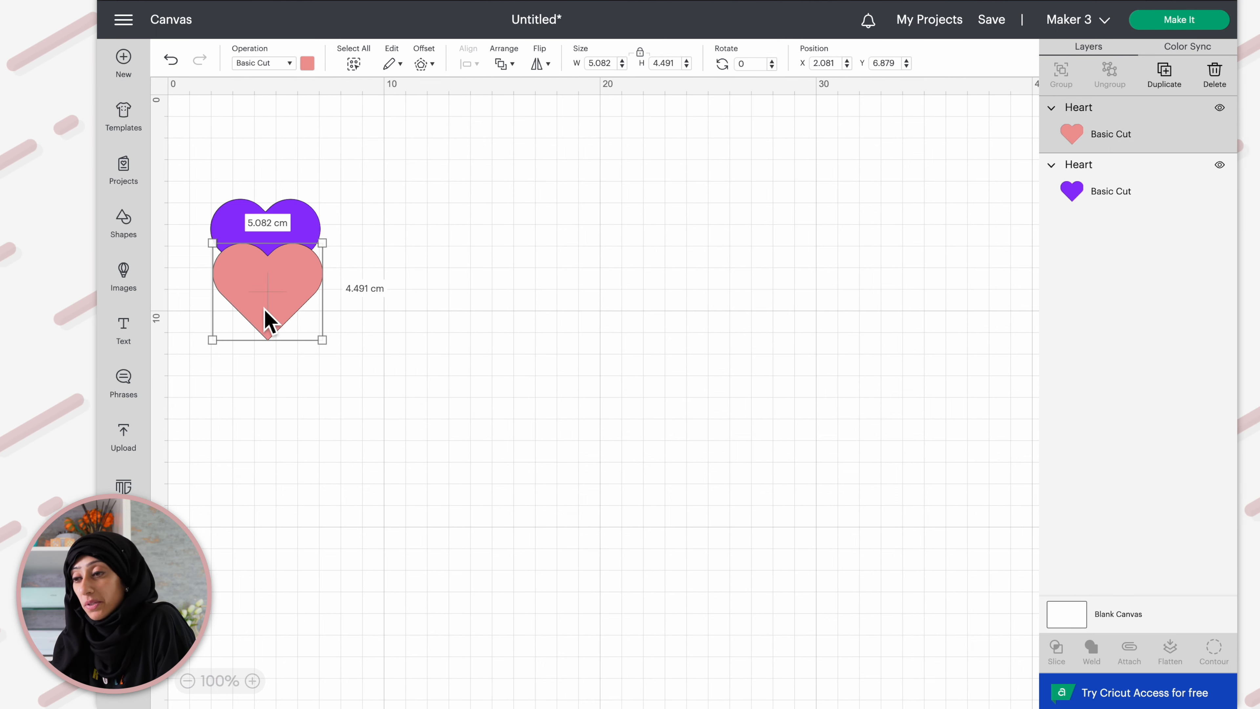
{"action": "left_click", "coordinate": [237, 233]}
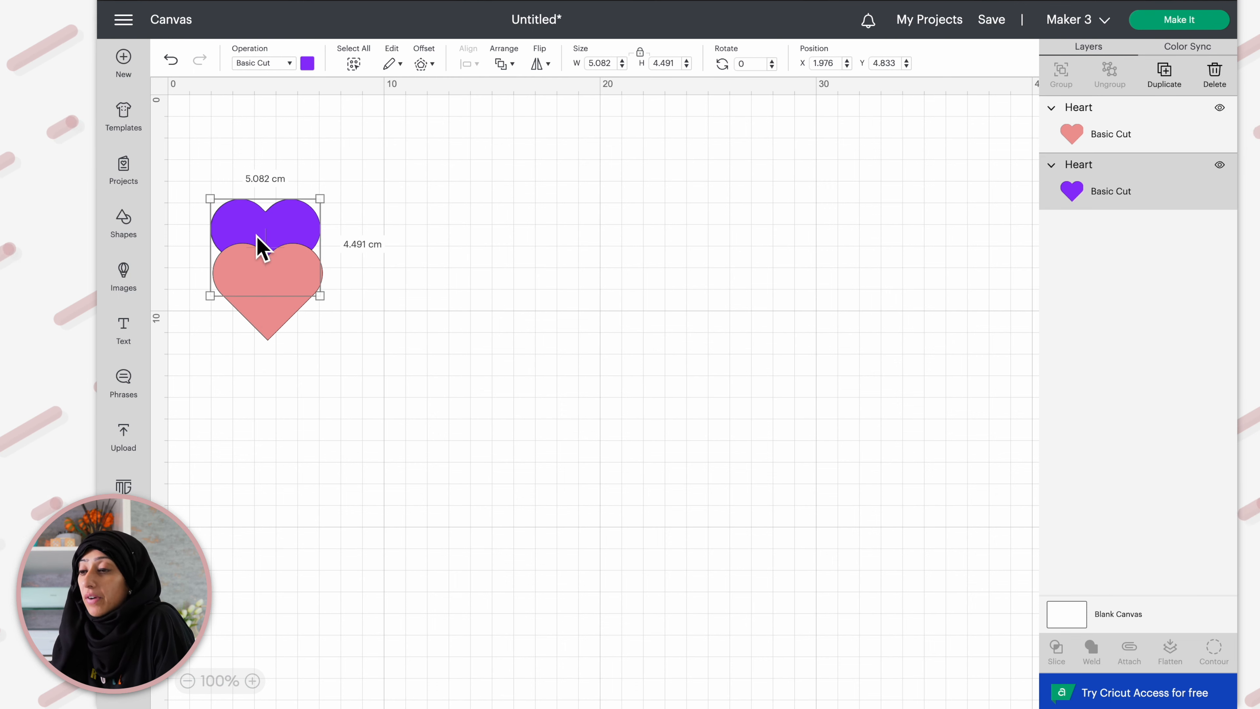
{"action": "left_click", "coordinate": [511, 65]}
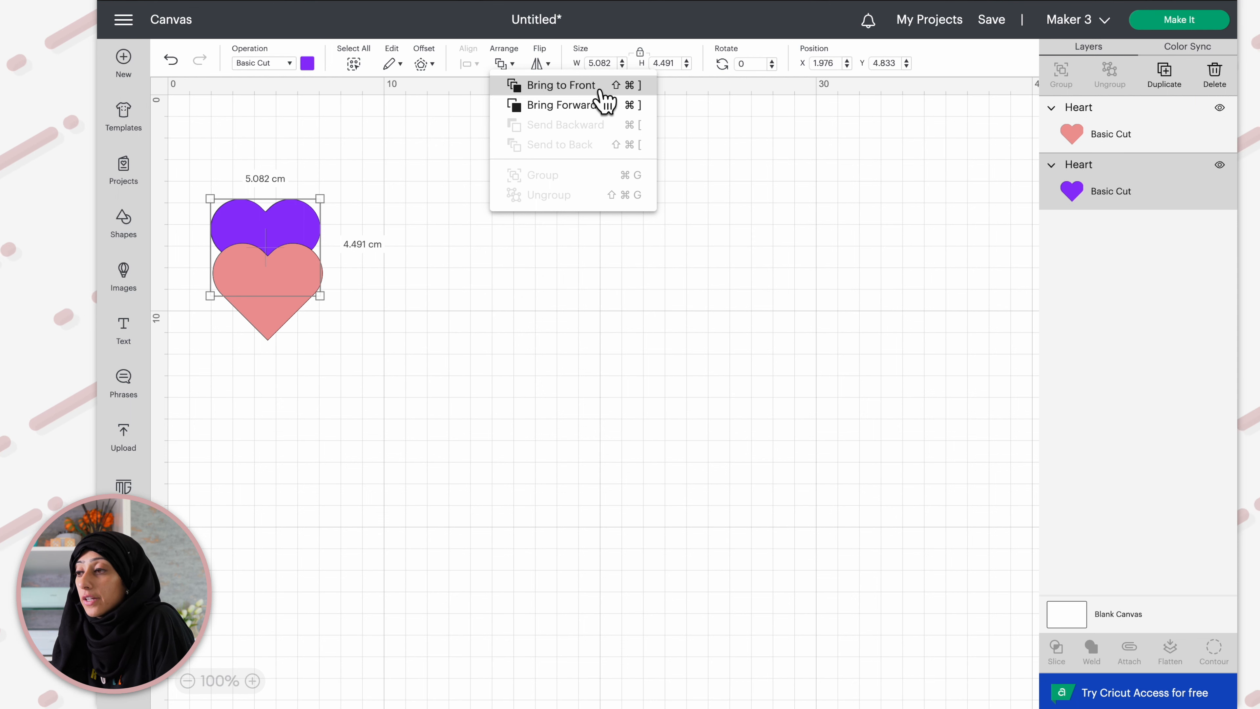
{"action": "left_click", "coordinate": [566, 90]}
{"action": "left_click", "coordinate": [470, 283]}
{"action": "left_click", "coordinate": [250, 259]}
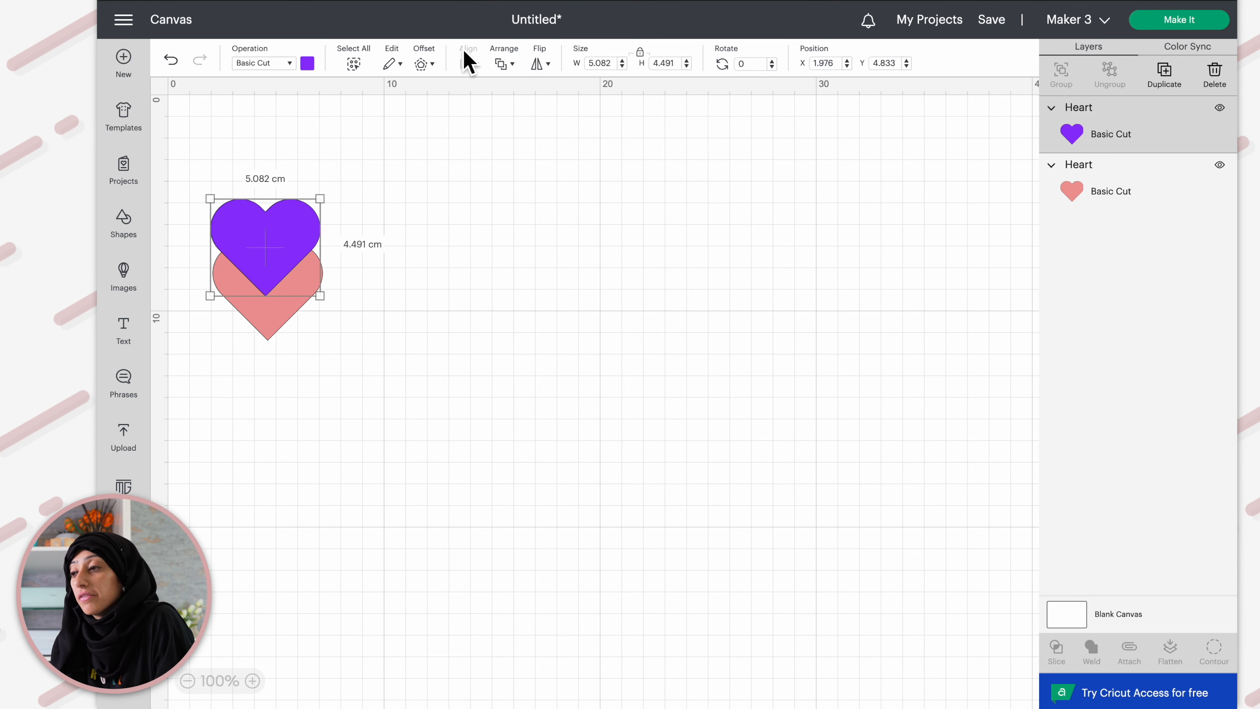
{"action": "left_click", "coordinate": [510, 67]}
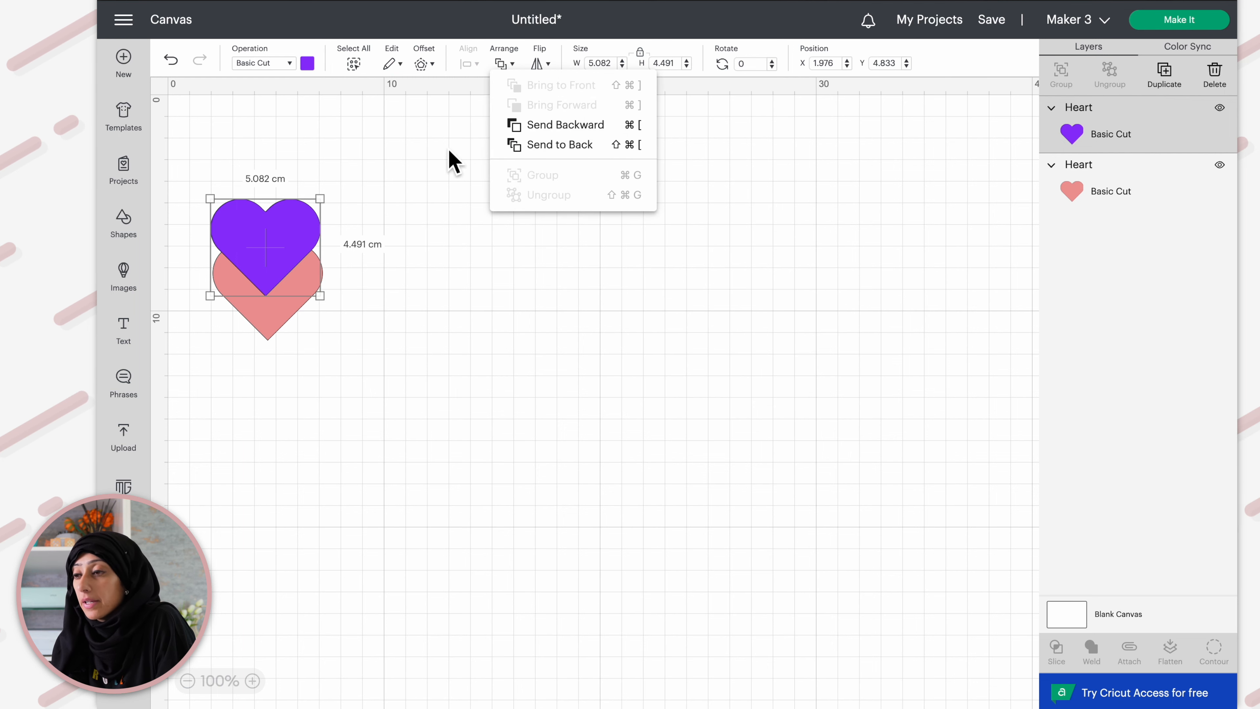
{"action": "left_click", "coordinate": [392, 181]}
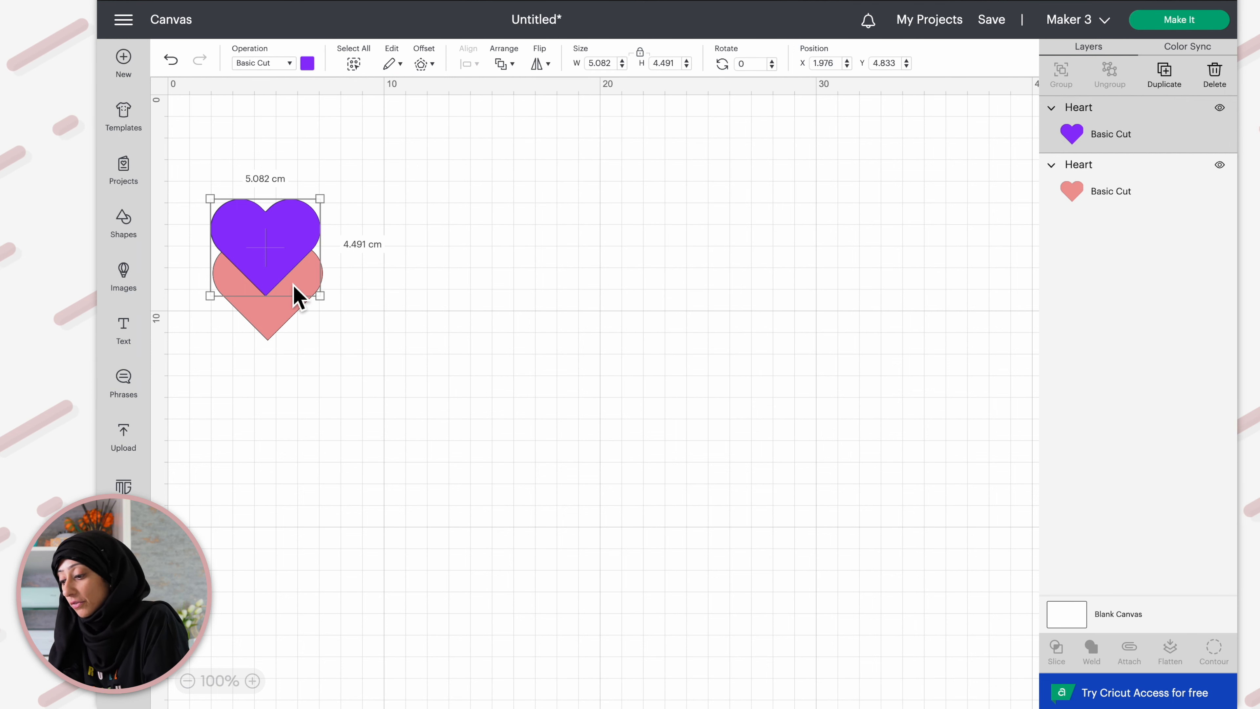
Duplicate the purple heart, move the copy upward, and recolour it with the lavender material colour
{"action": "key", "text": "ctrl+d"}
{"action": "left_click_drag", "start_coordinate": [338, 292], "coordinate": [253, 216]}
{"action": "left_click", "coordinate": [308, 63]}
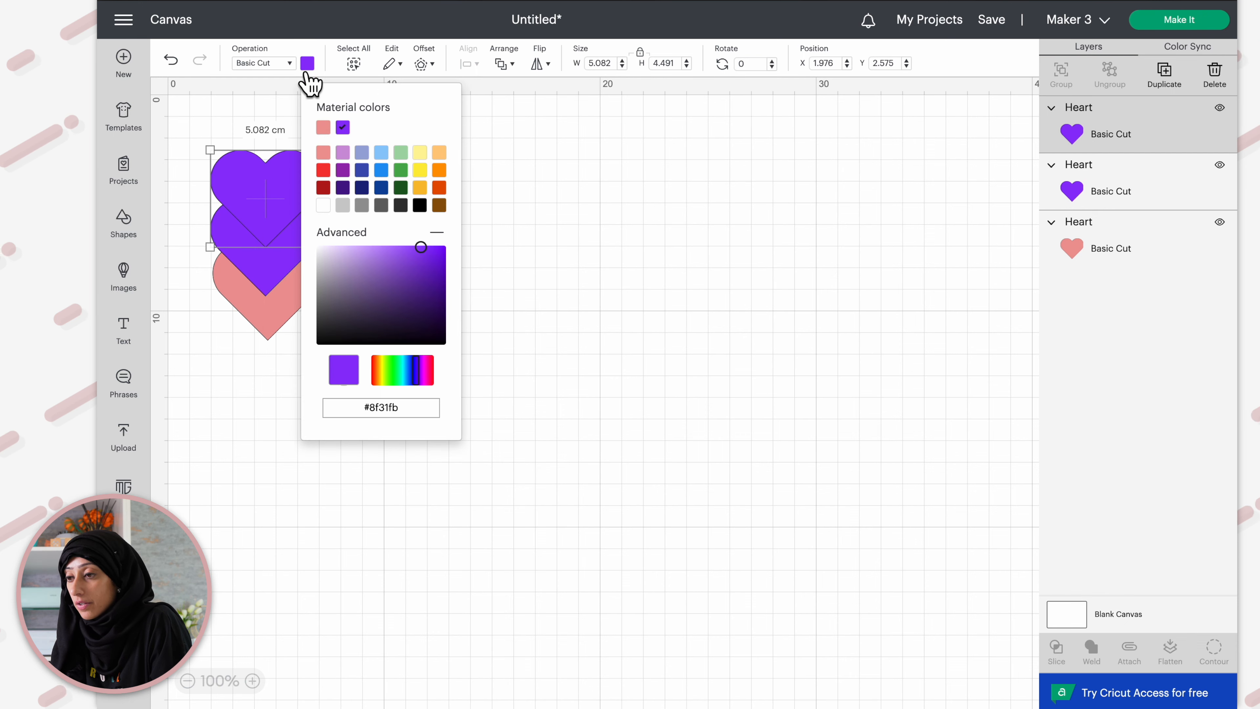
{"action": "left_click", "coordinate": [343, 152]}
{"action": "left_click", "coordinate": [546, 287]}
Move the lavender heart down and to the right so it overlaps the other two
{"action": "left_click", "coordinate": [276, 333]}
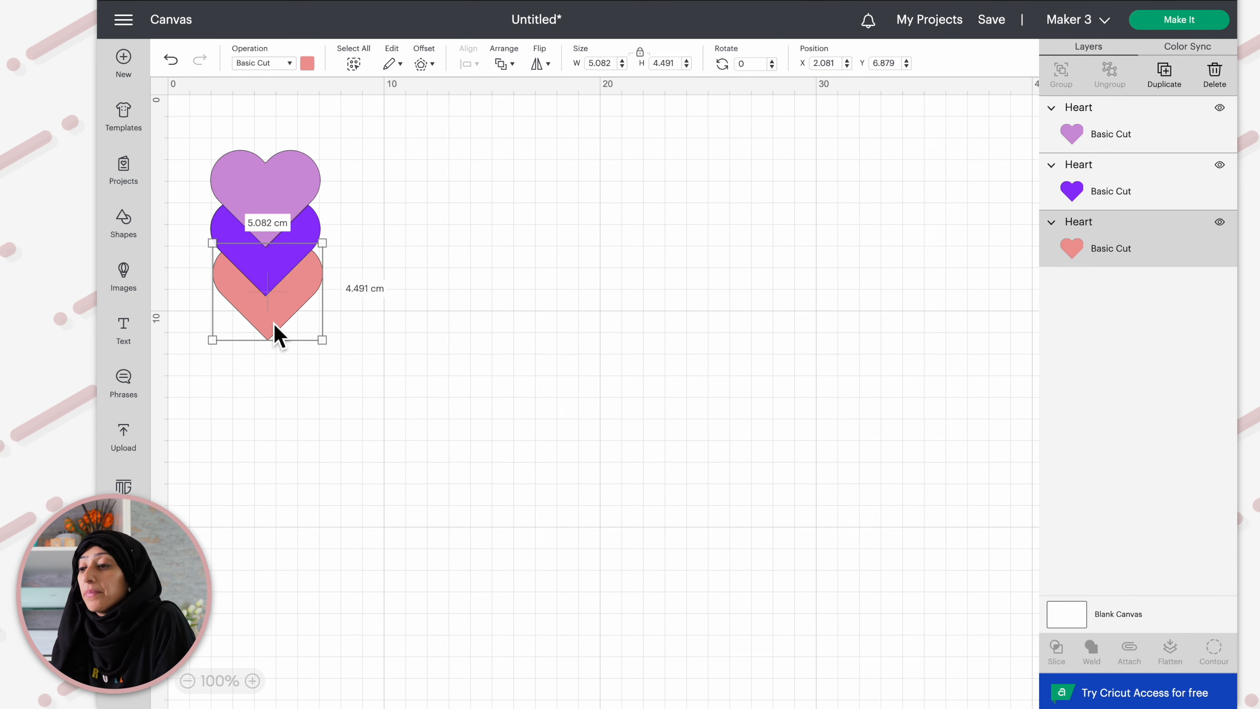
{"action": "left_click_drag", "start_coordinate": [293, 199], "coordinate": [344, 281]}
Bring the pink heart one layer forward
{"action": "left_click", "coordinate": [249, 295]}
{"action": "left_click", "coordinate": [250, 331]}
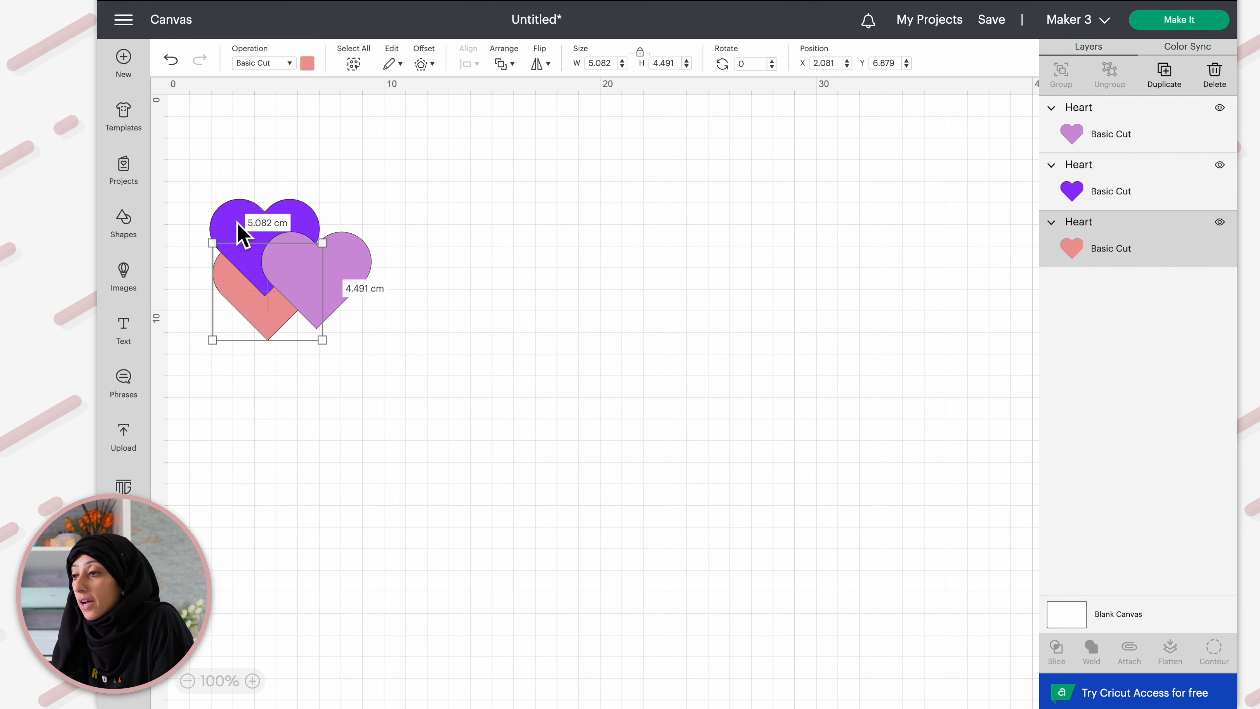
{"action": "left_click", "coordinate": [511, 63]}
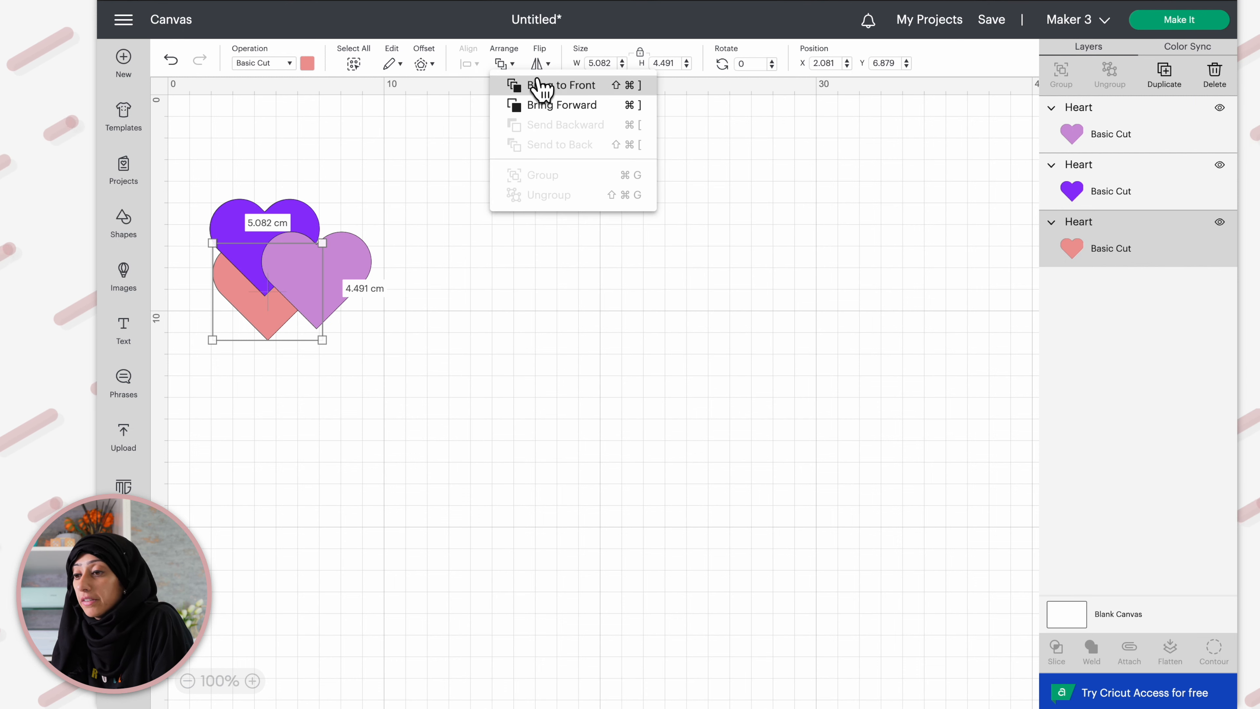
{"action": "left_click", "coordinate": [548, 105]}
{"action": "left_click", "coordinate": [529, 418]}
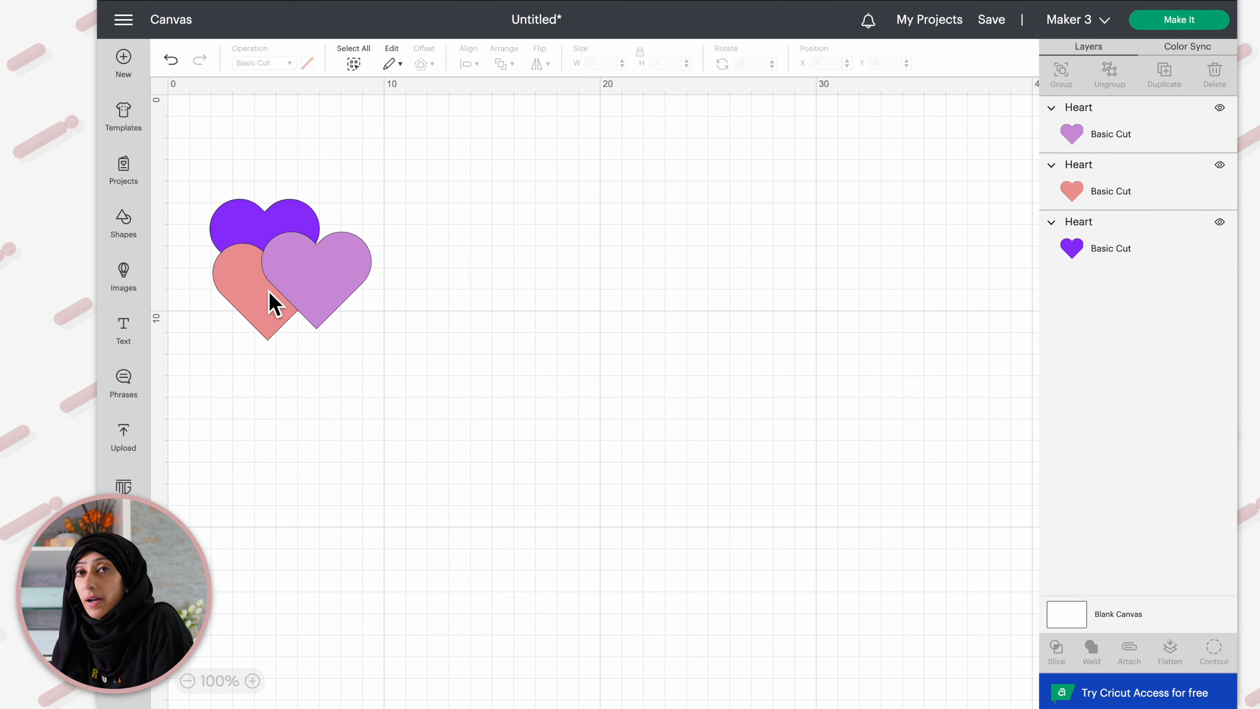
Bring the pink heart to the front, then send it to the back
{"action": "left_click", "coordinate": [268, 331]}
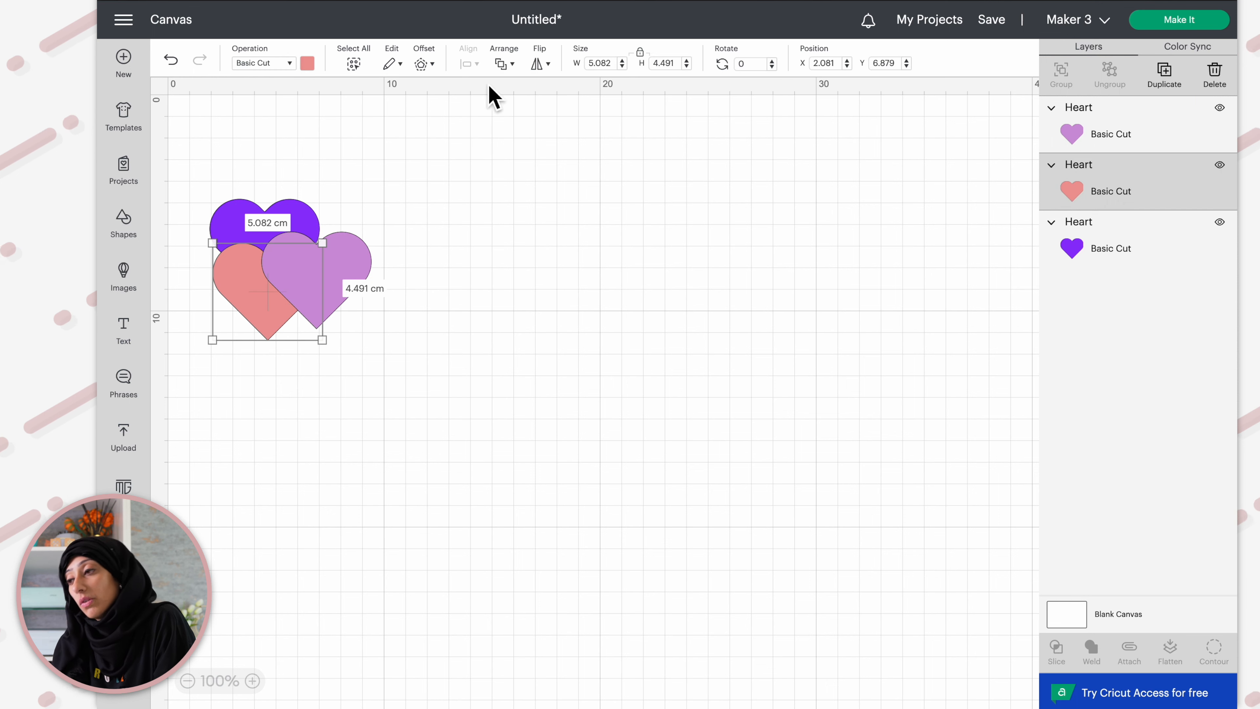
{"action": "left_click", "coordinate": [511, 63]}
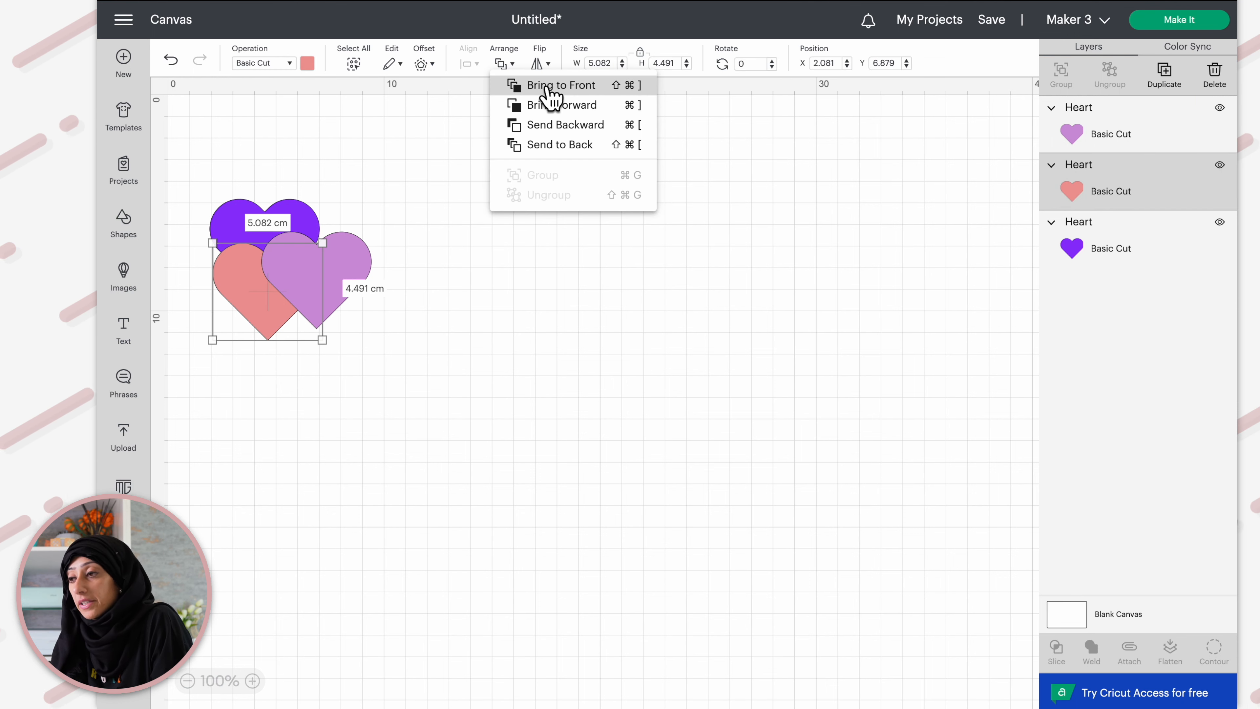
{"action": "left_click", "coordinate": [554, 85]}
{"action": "left_click", "coordinate": [516, 69]}
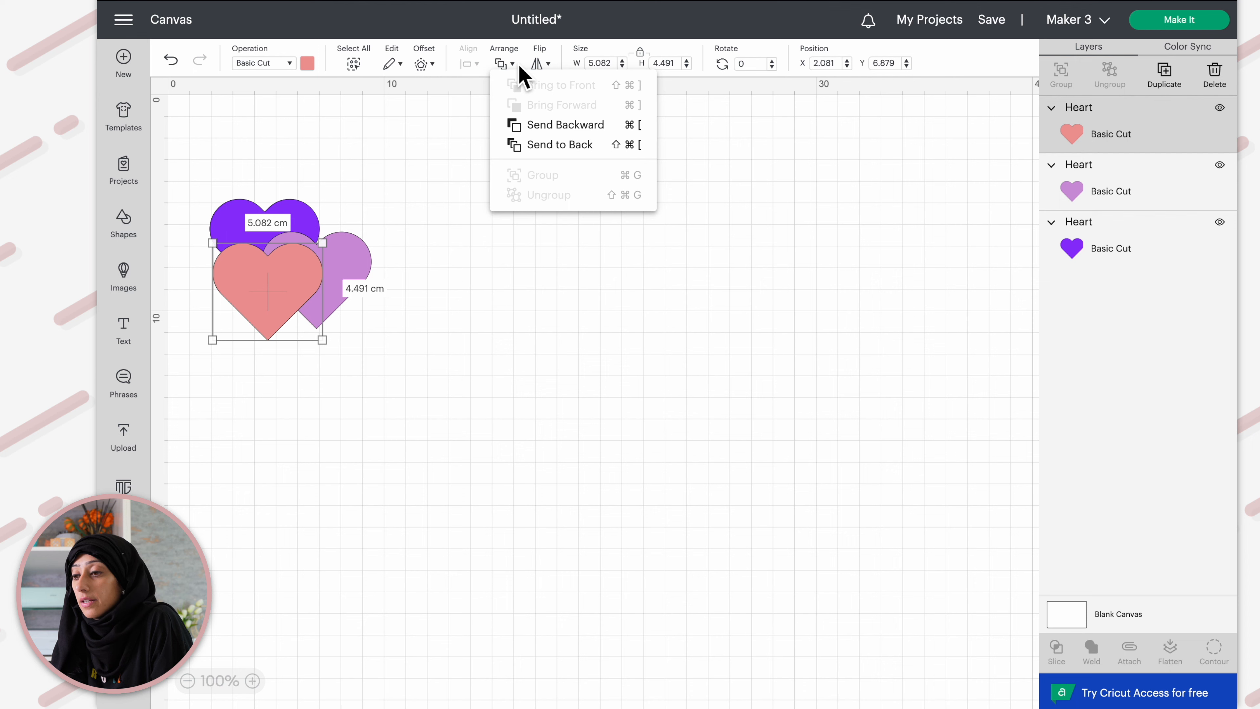
{"action": "left_click", "coordinate": [562, 147]}
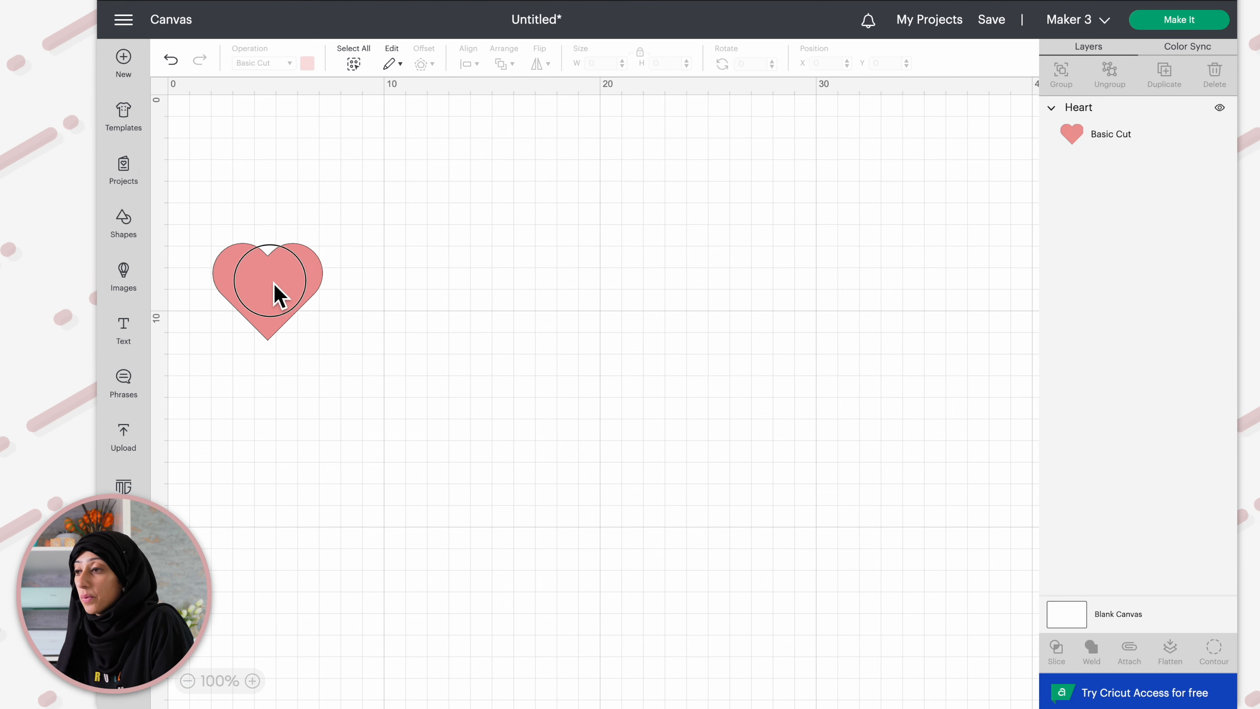
Flip the pink heart vertically and undo the flip
{"action": "left_click", "coordinate": [276, 293]}
{"action": "left_click", "coordinate": [539, 69]}
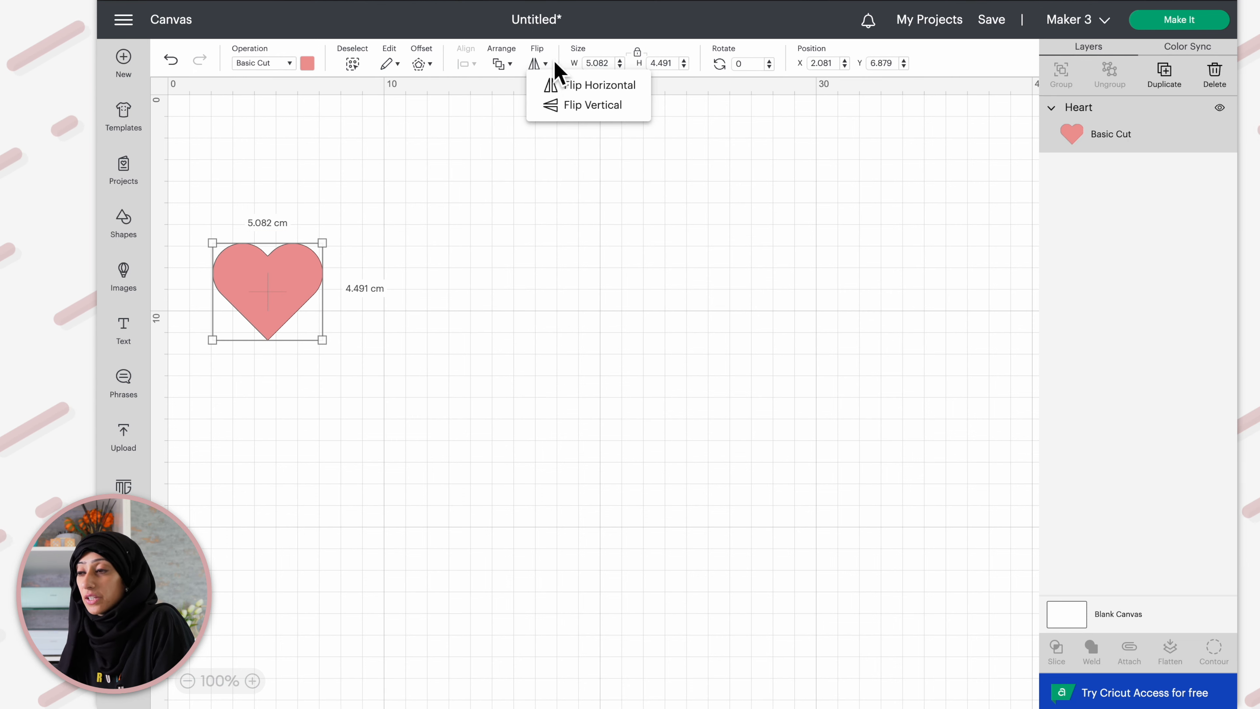
{"action": "left_click", "coordinate": [590, 105]}
{"action": "left_click", "coordinate": [332, 203]}
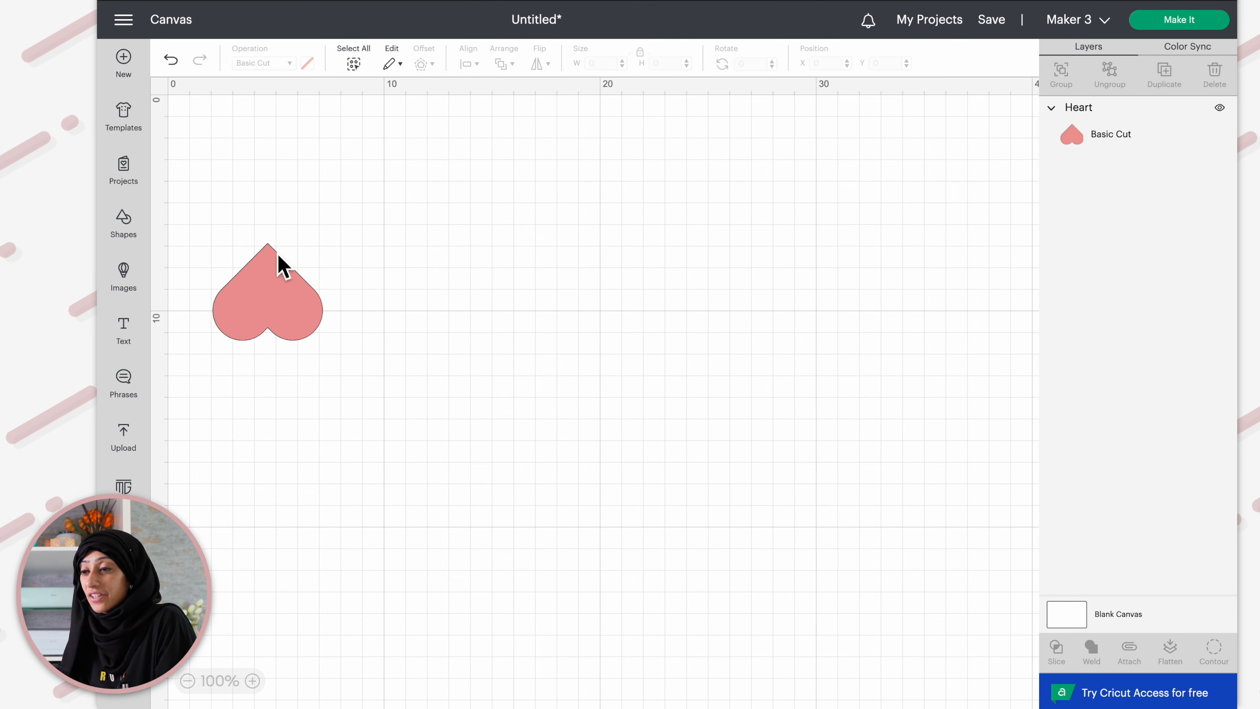
{"action": "left_click", "coordinate": [288, 288]}
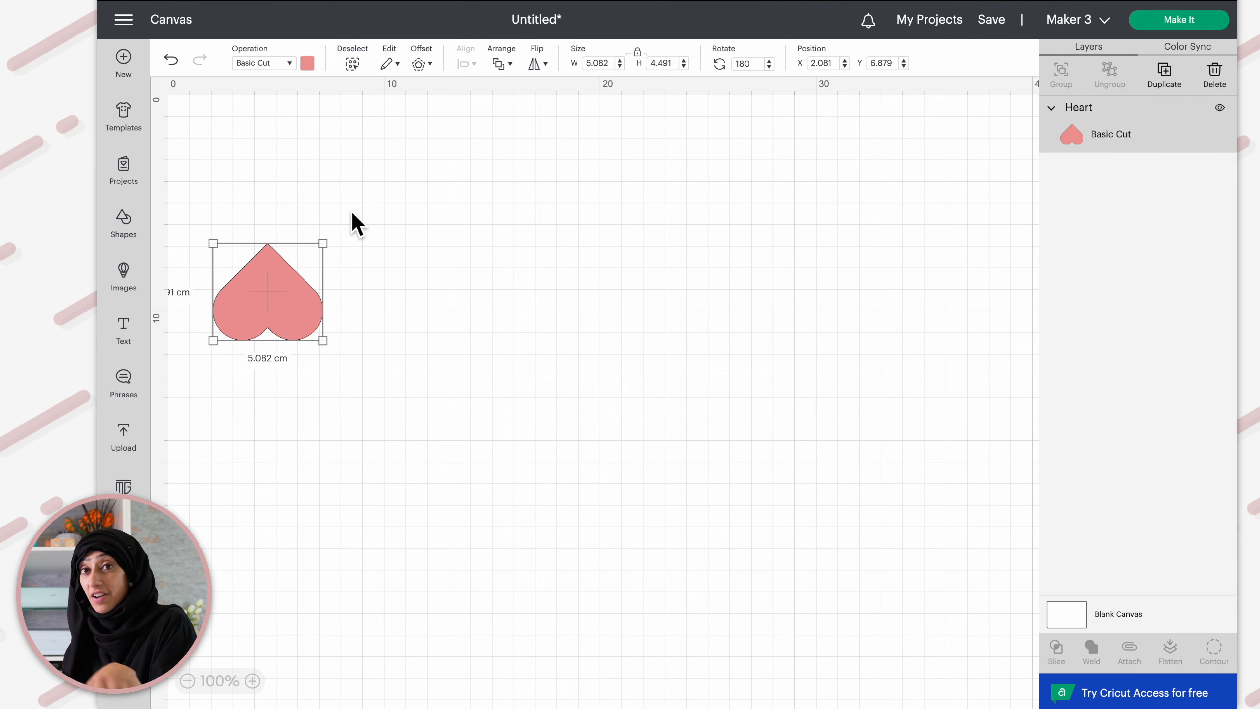
{"action": "key", "text": "ctrl+z"}
Move the pink heart up and to the right and enlarge it to about 7.8 cm wide
{"action": "left_click", "coordinate": [300, 294]}
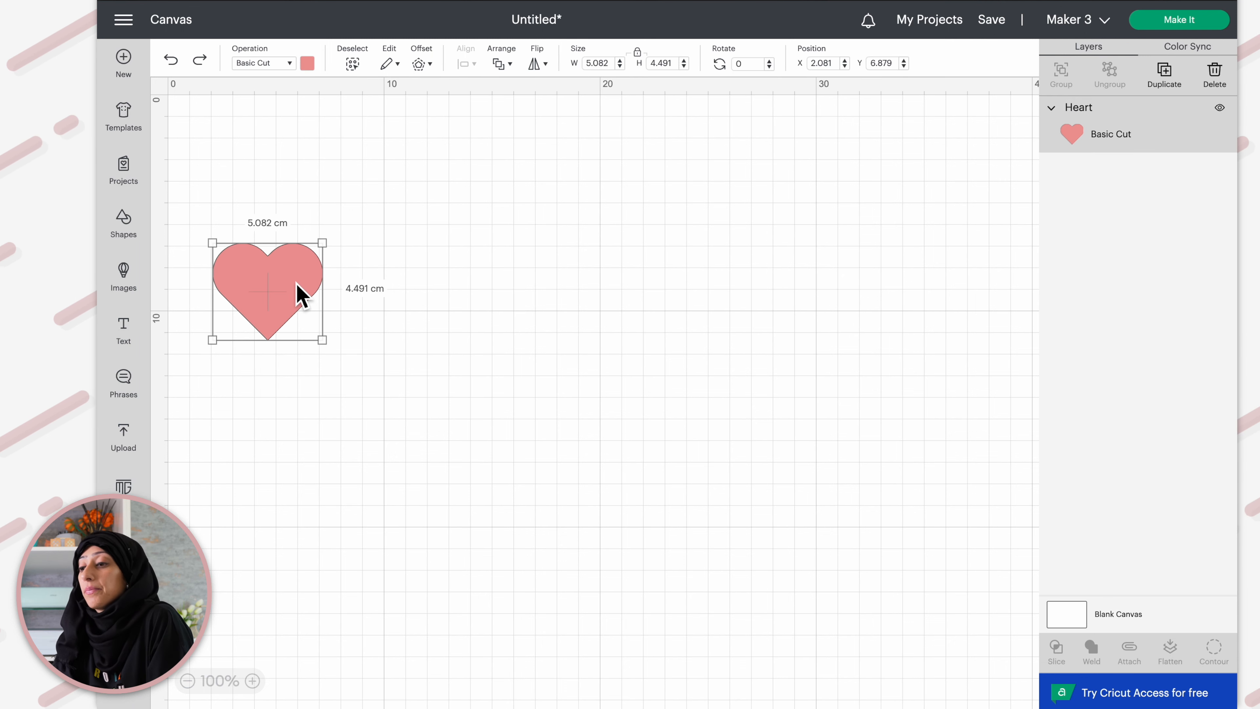
{"action": "left_click_drag", "start_coordinate": [261, 272], "coordinate": [351, 228]}
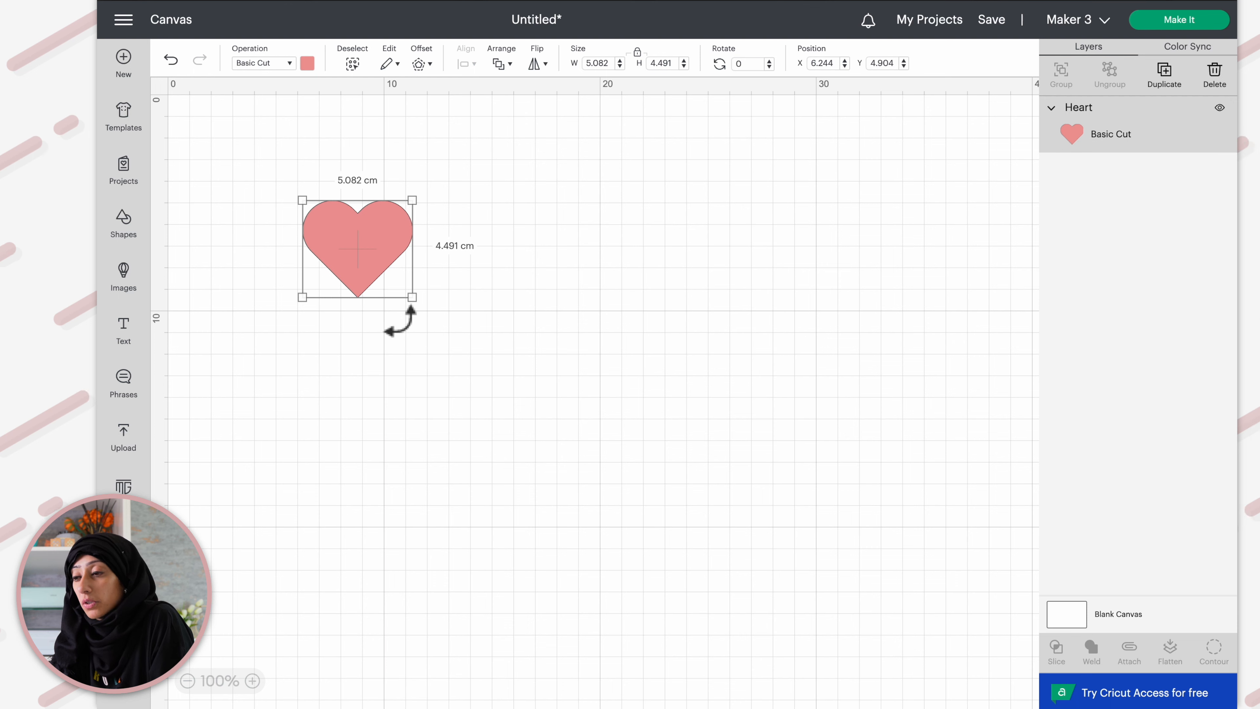
{"action": "left_click_drag", "start_coordinate": [413, 298], "coordinate": [471, 349]}
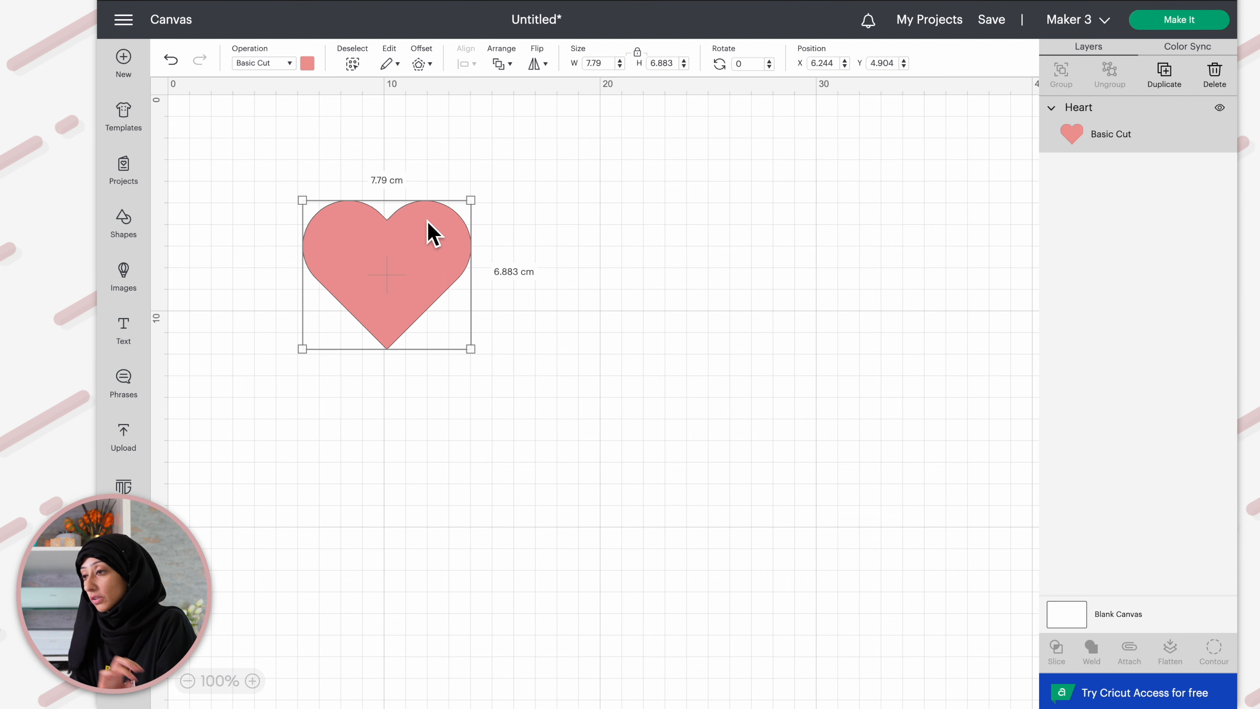
Set the heart's width to 9 cm and enlarge it by its corner to about 12.6 cm wide
{"action": "left_click", "coordinate": [603, 64]}
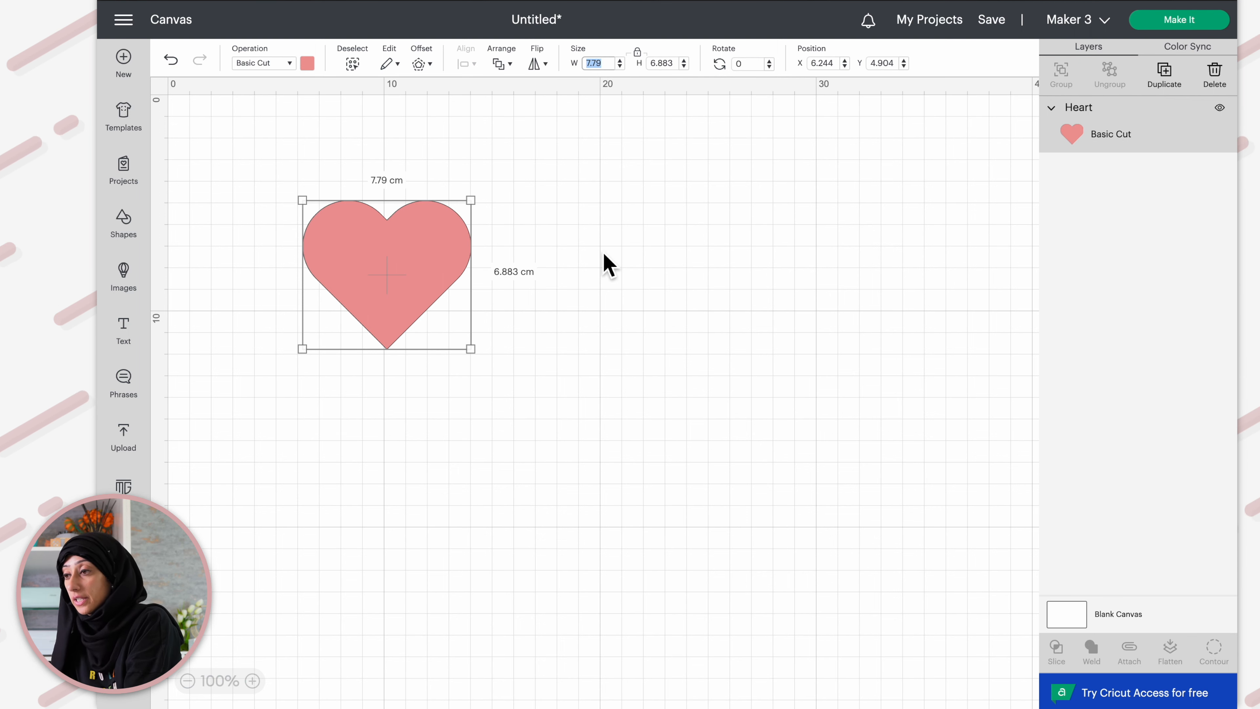
{"action": "key", "text": "Return"}
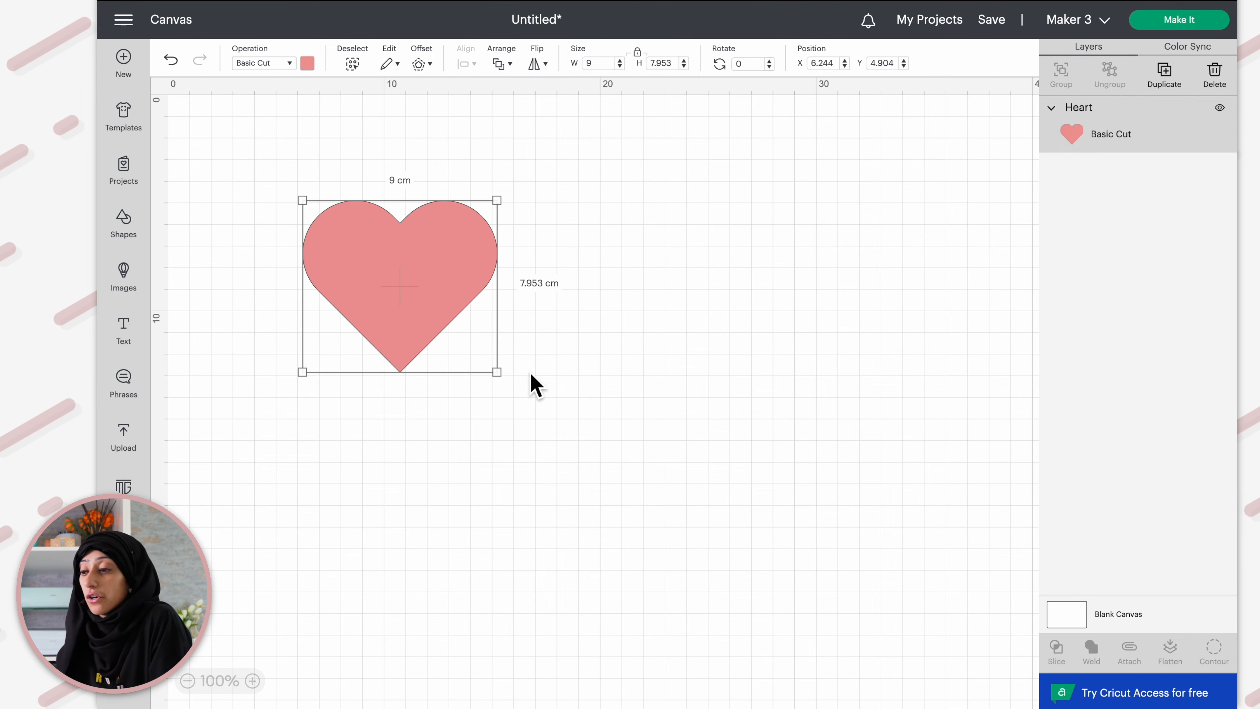
{"action": "left_click_drag", "start_coordinate": [498, 373], "coordinate": [608, 472]}
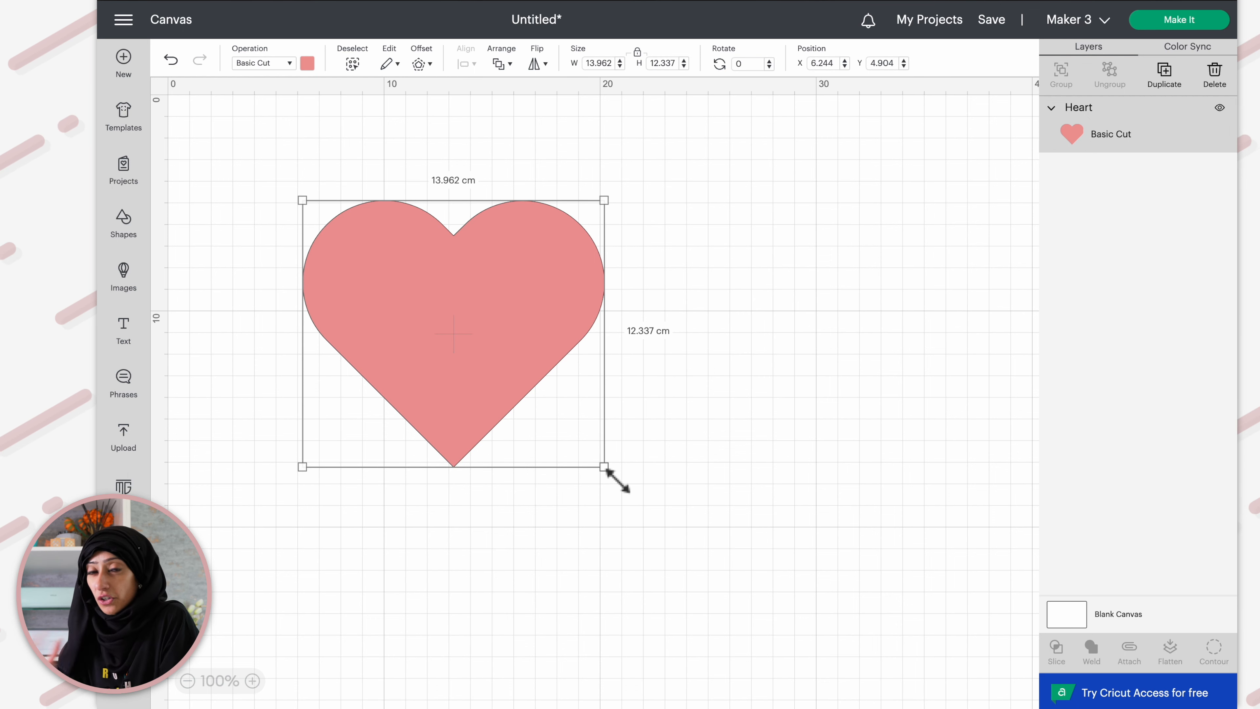
{"action": "left_click_drag", "start_coordinate": [608, 472], "coordinate": [573, 445]}
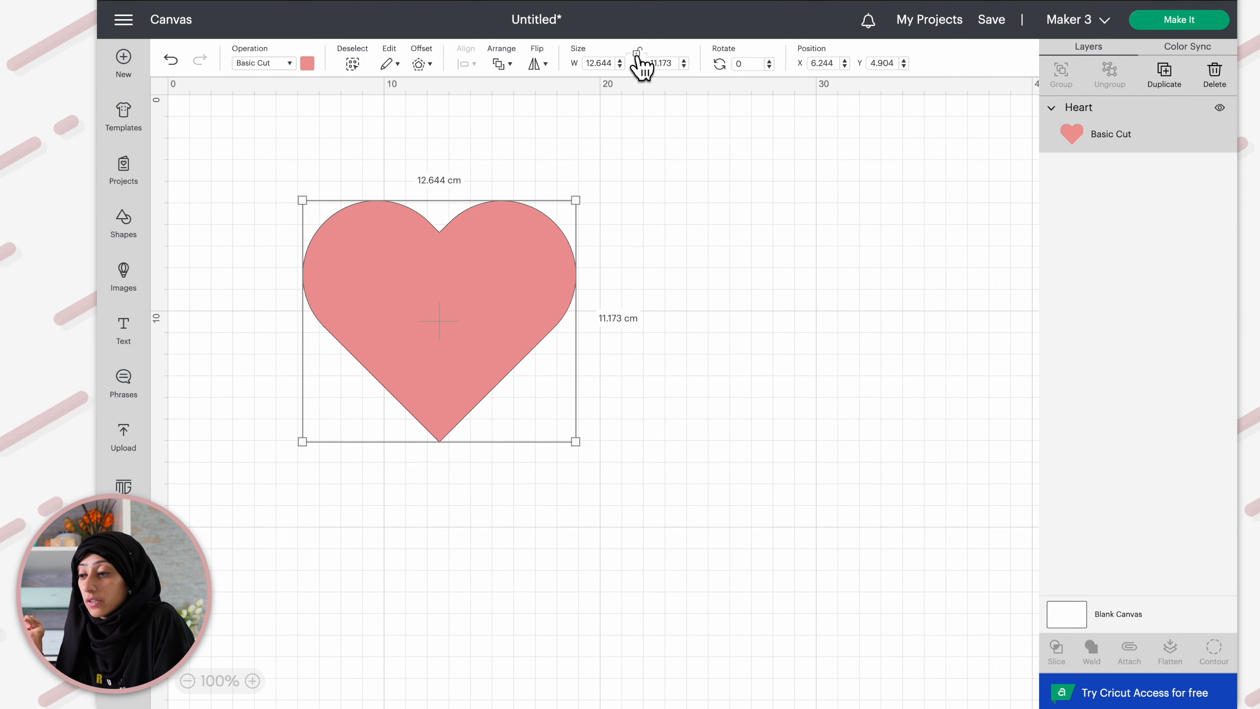
Stretch the heart out of proportion and undo the last three changes
{"action": "left_click_drag", "start_coordinate": [576, 442], "coordinate": [610, 535]}
{"action": "key", "text": "ctrl+z"}
{"action": "key", "text": "ctrl+z"}
{"action": "key", "text": "ctrl+z"}
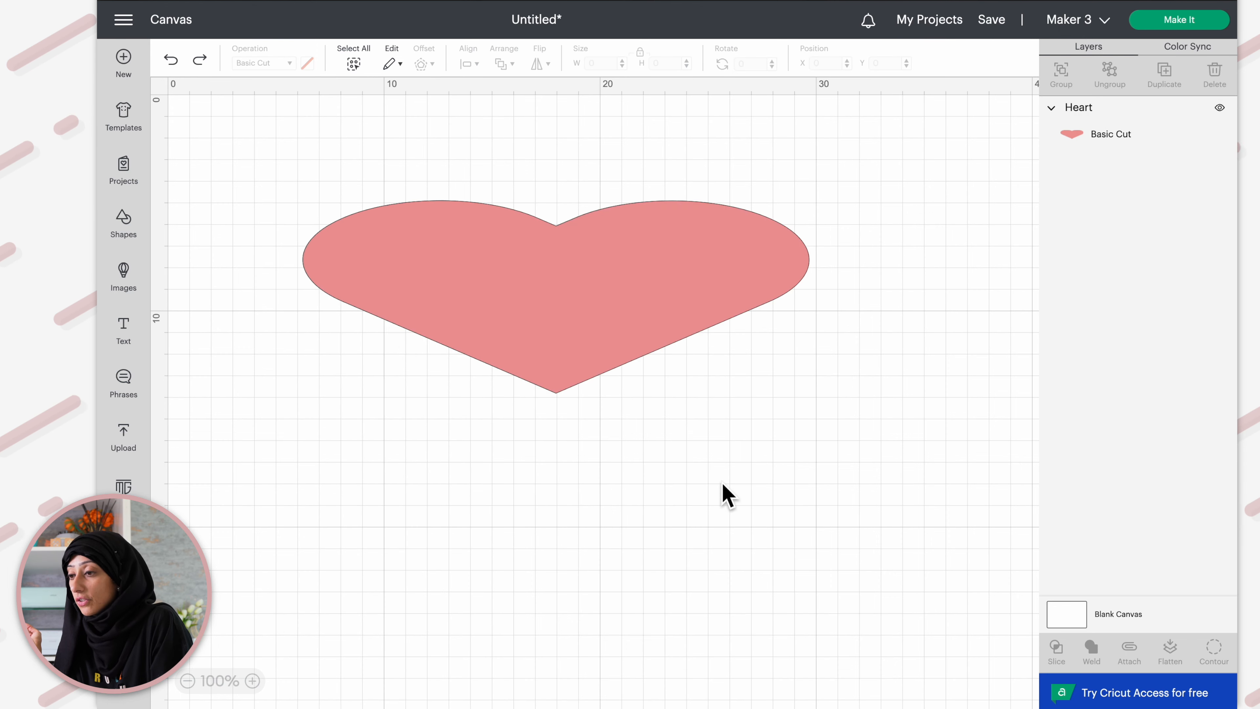
Rotate the pink heart by its rotation handle and set its rotation to 46 degrees
{"action": "left_click", "coordinate": [395, 286]}
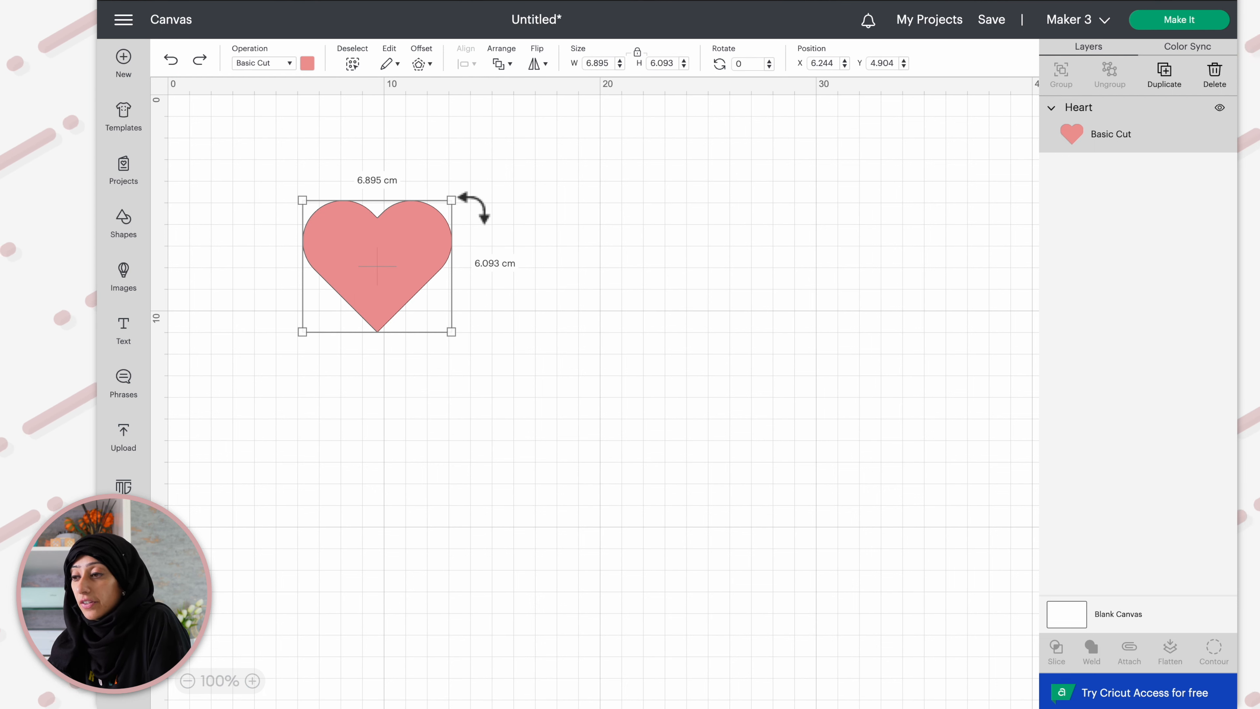
{"action": "left_click_drag", "start_coordinate": [466, 198], "coordinate": [506, 214]}
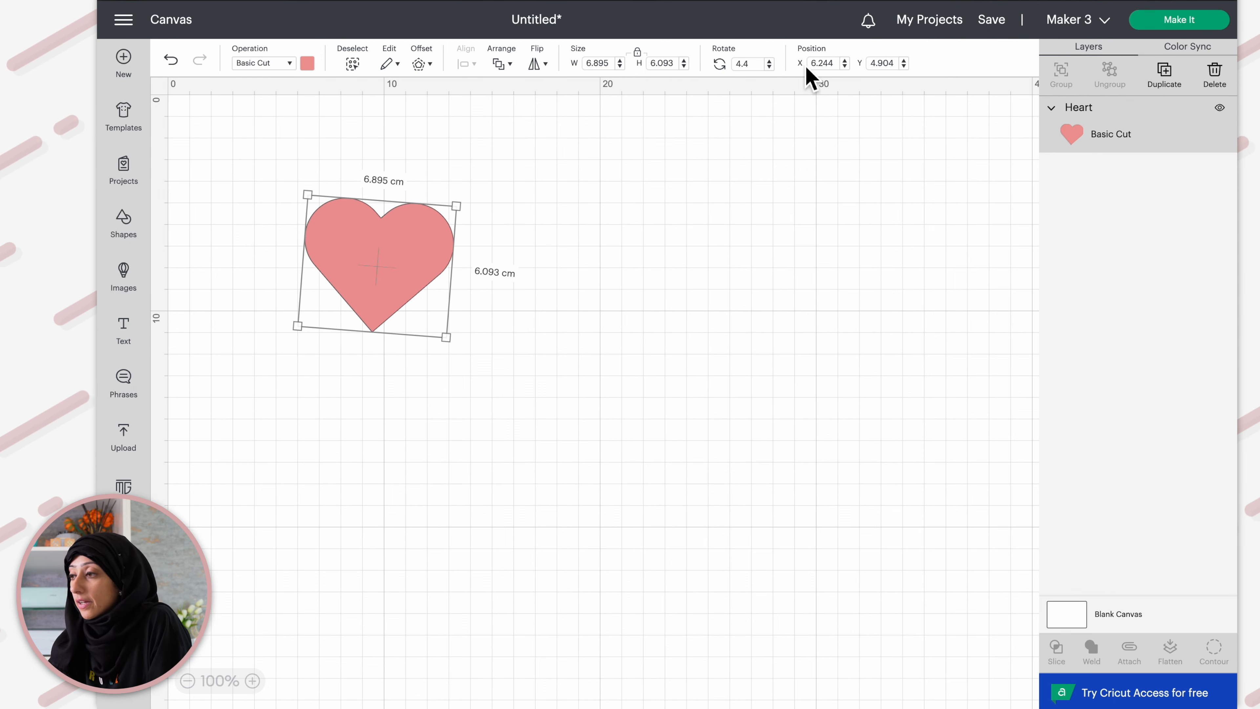
{"action": "left_click", "coordinate": [744, 63]}
{"action": "type", "text": "46"}
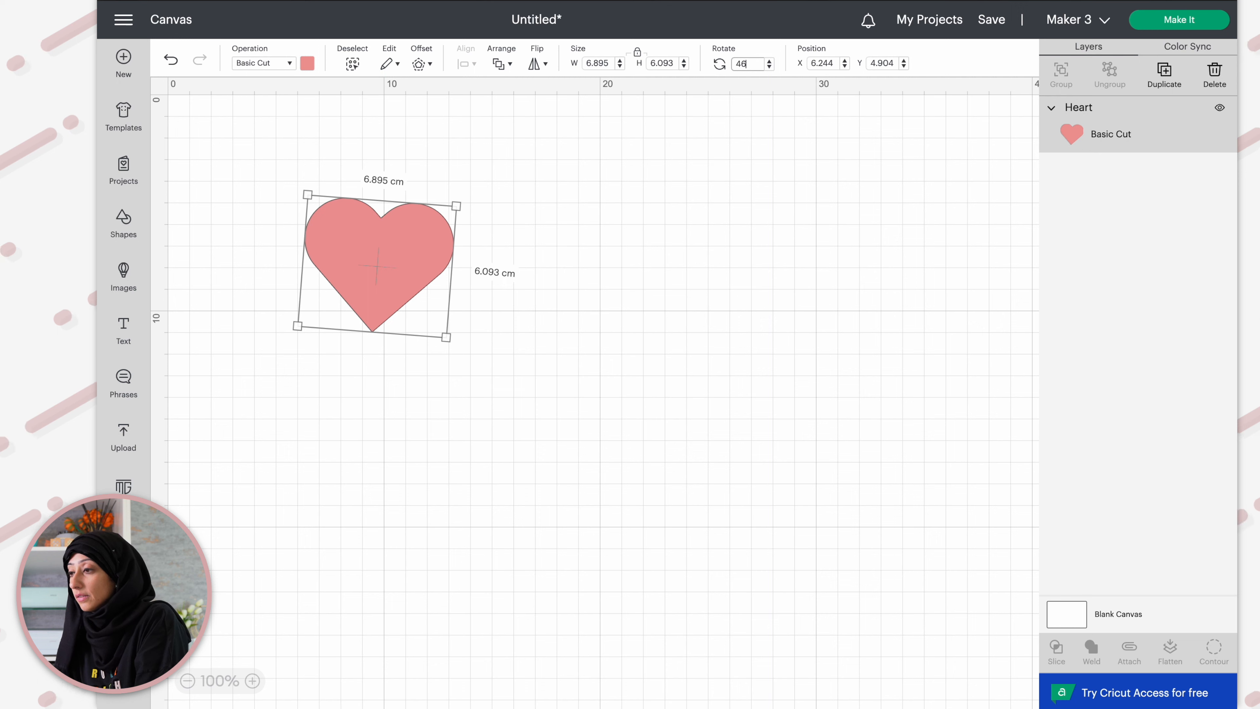
{"action": "key", "text": "Return"}
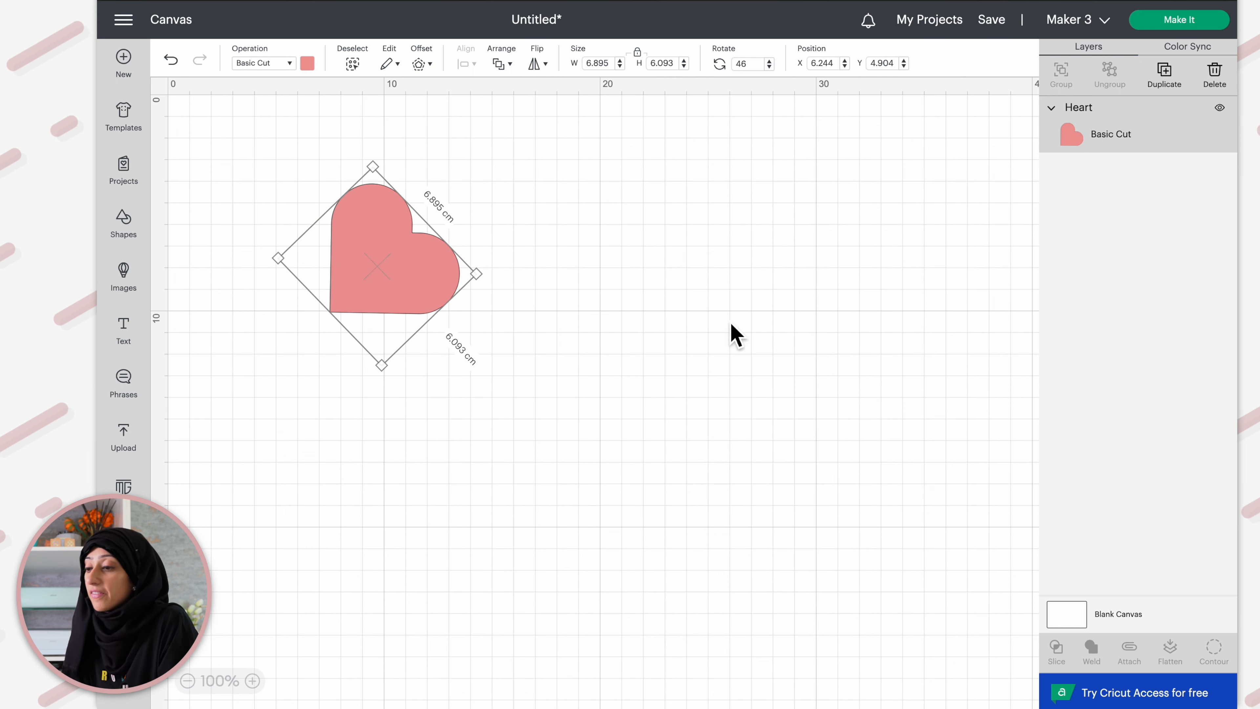
Undo the rotation and drag the heart back upright near the top-left of the canvas
{"action": "key", "text": "ctrl+z"}
{"action": "left_click_drag", "start_coordinate": [376, 254], "coordinate": [394, 270]}
{"action": "left_click_drag", "start_coordinate": [451, 173], "coordinate": [387, 294]}
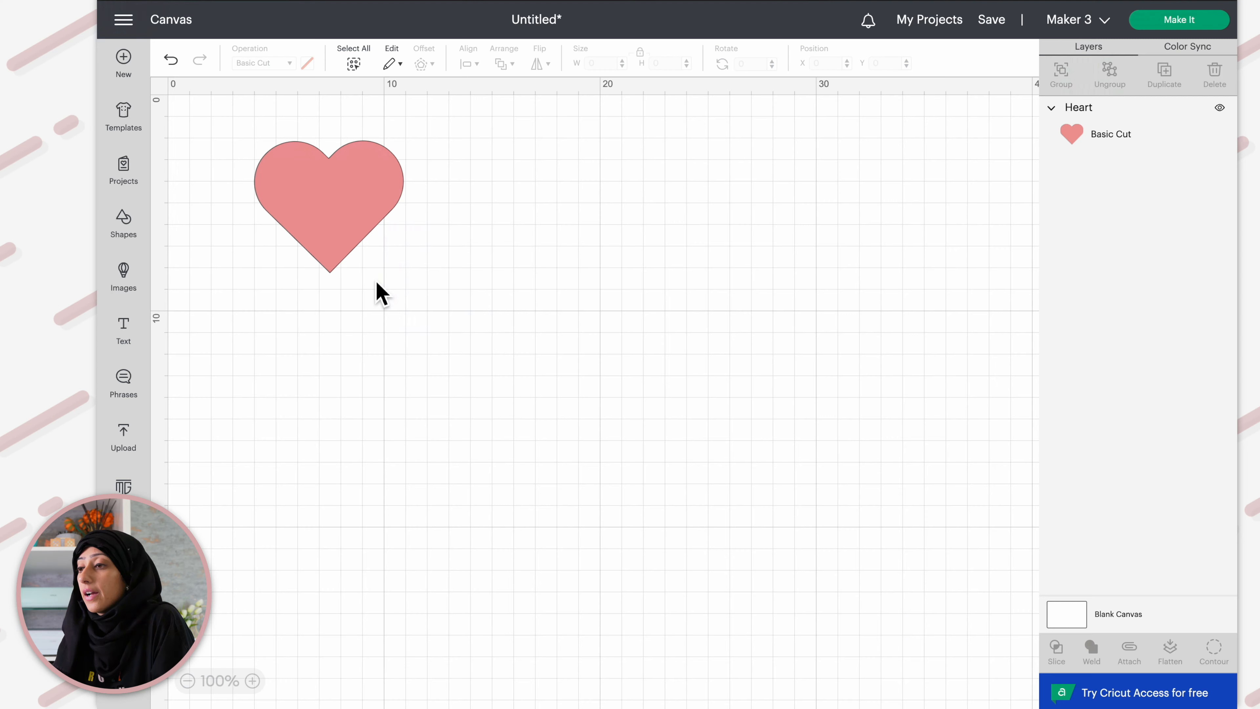
{"action": "left_click", "coordinate": [336, 221]}
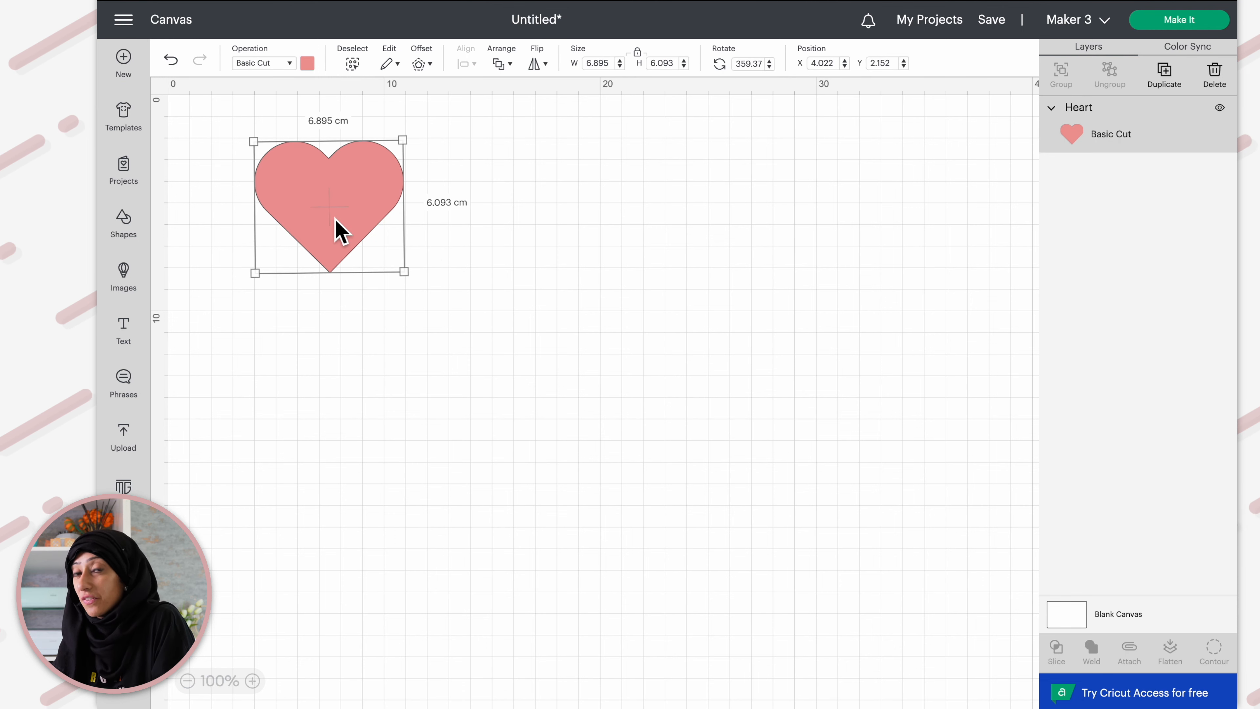
{"action": "left_click", "coordinate": [447, 209]}
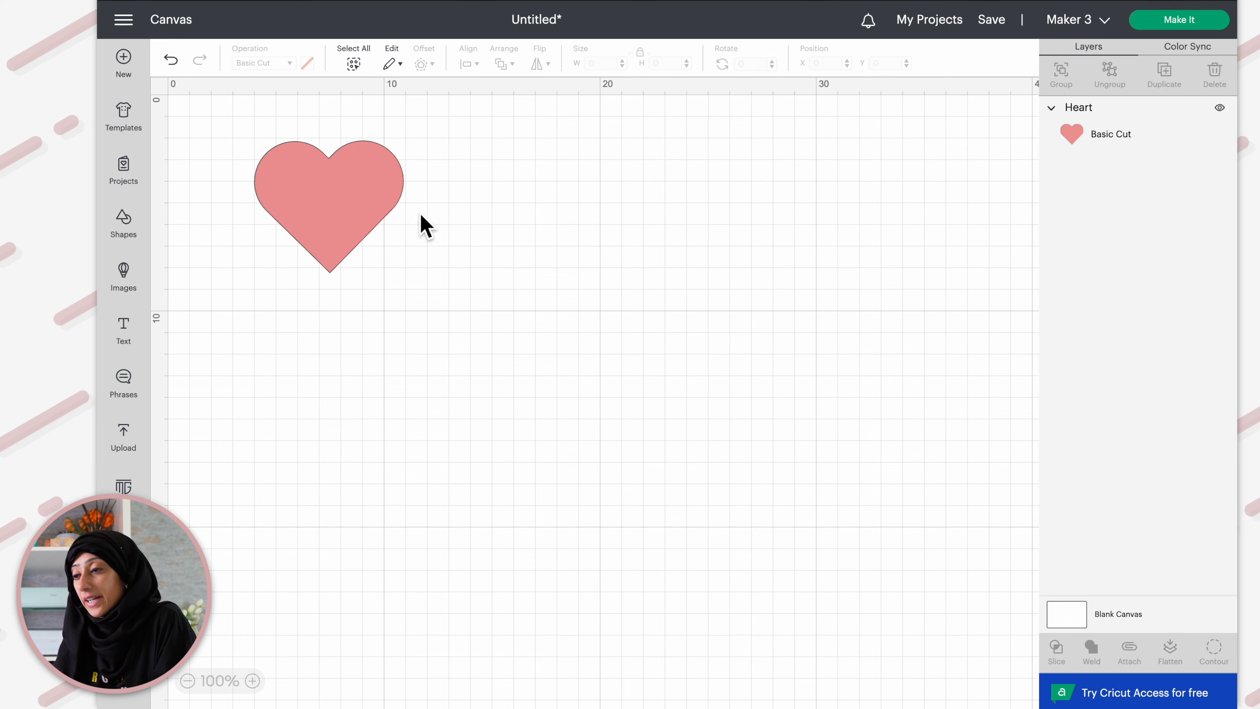
{"action": "left_click", "coordinate": [329, 224]}
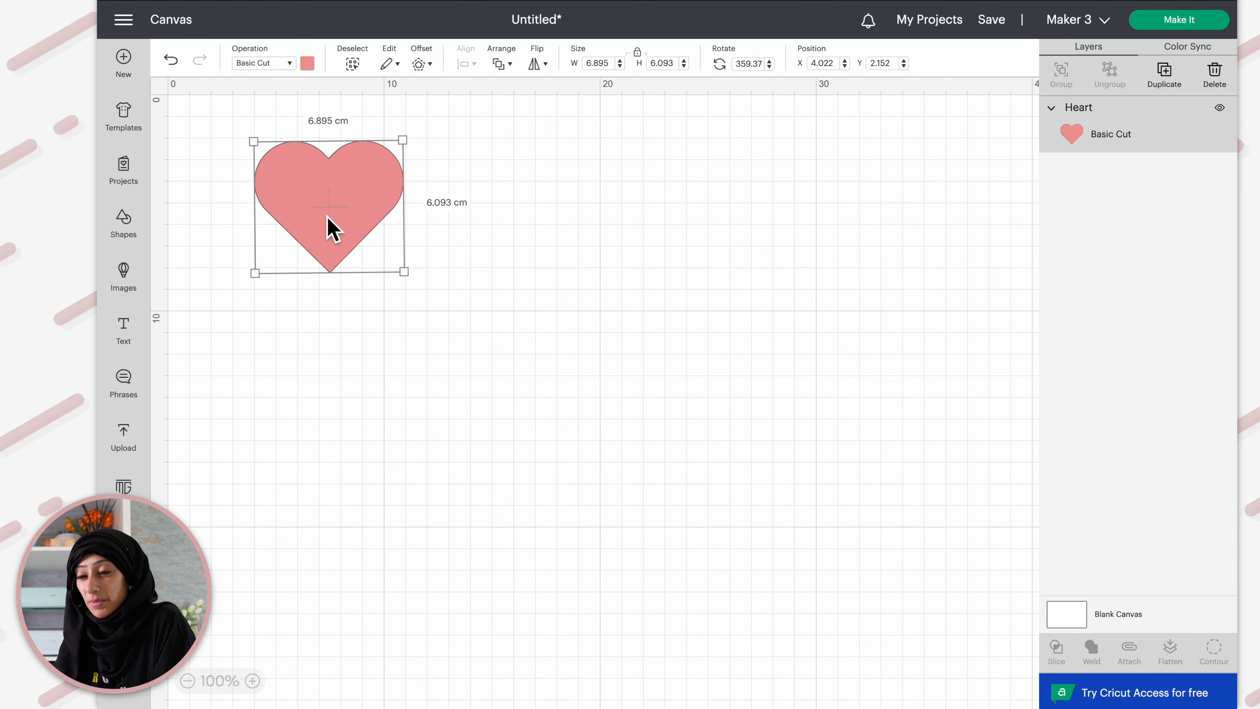
{"action": "left_click", "coordinate": [286, 334]}
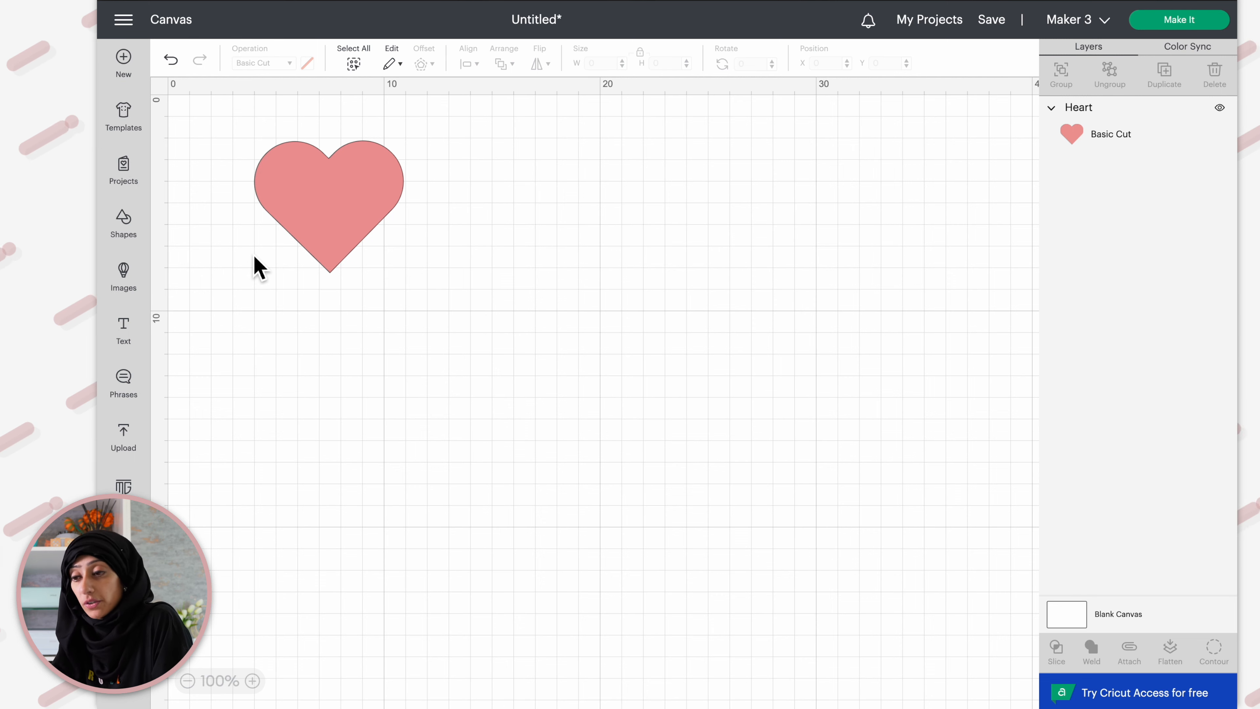
Open the image library and browse all images
{"action": "left_click", "coordinate": [130, 282]}
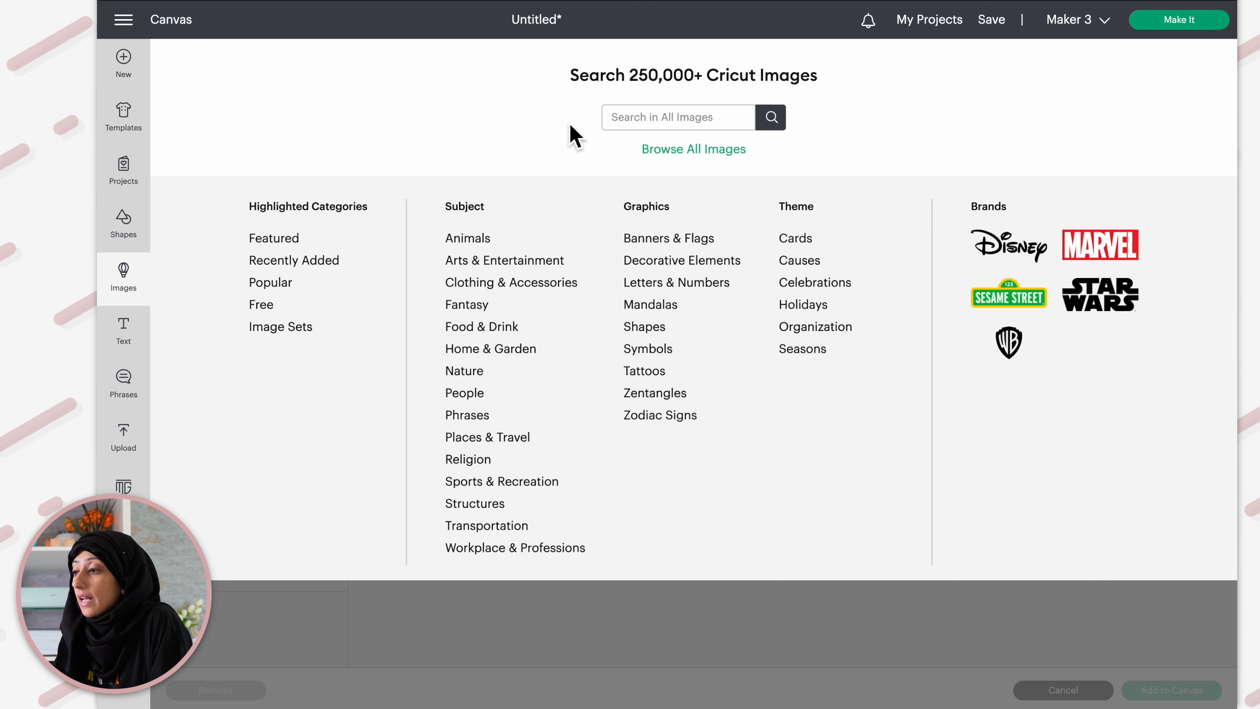
{"action": "left_click", "coordinate": [690, 150]}
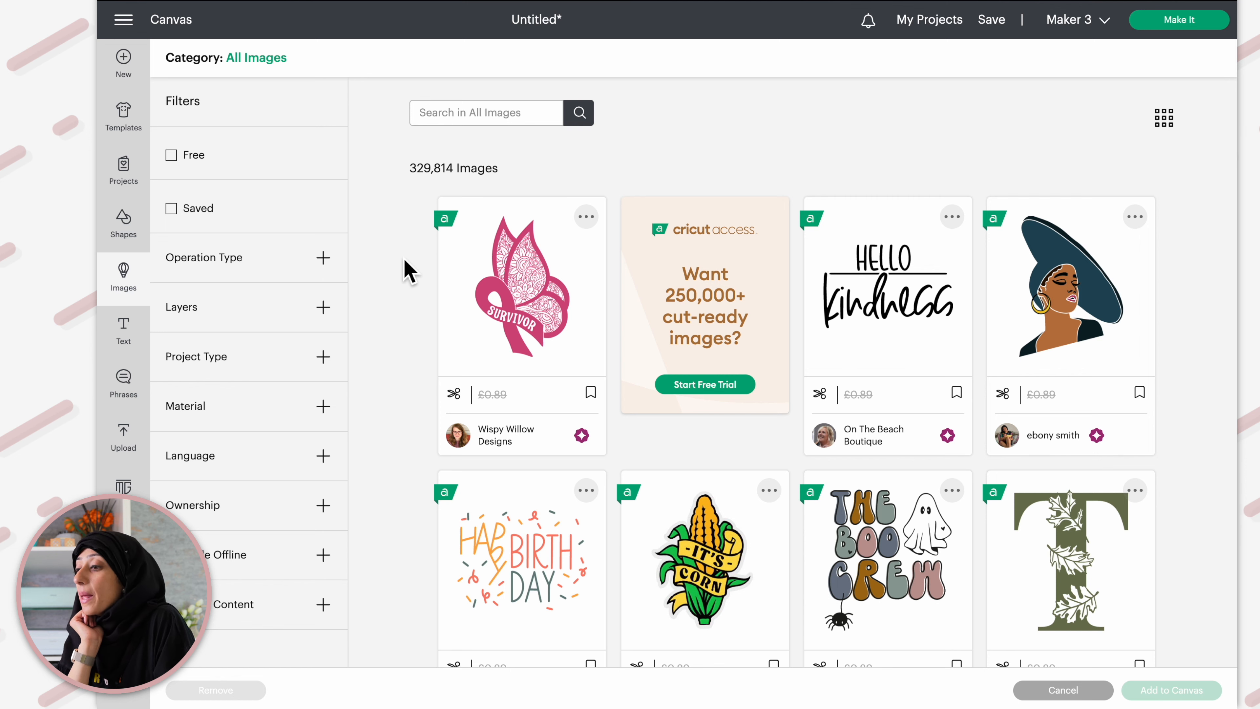
{"action": "scroll", "coordinate": [409, 378], "scroll_direction": "down", "scroll_amount": 2}
{"action": "scroll", "coordinate": [408, 377], "scroll_direction": "up", "scroll_amount": 2}
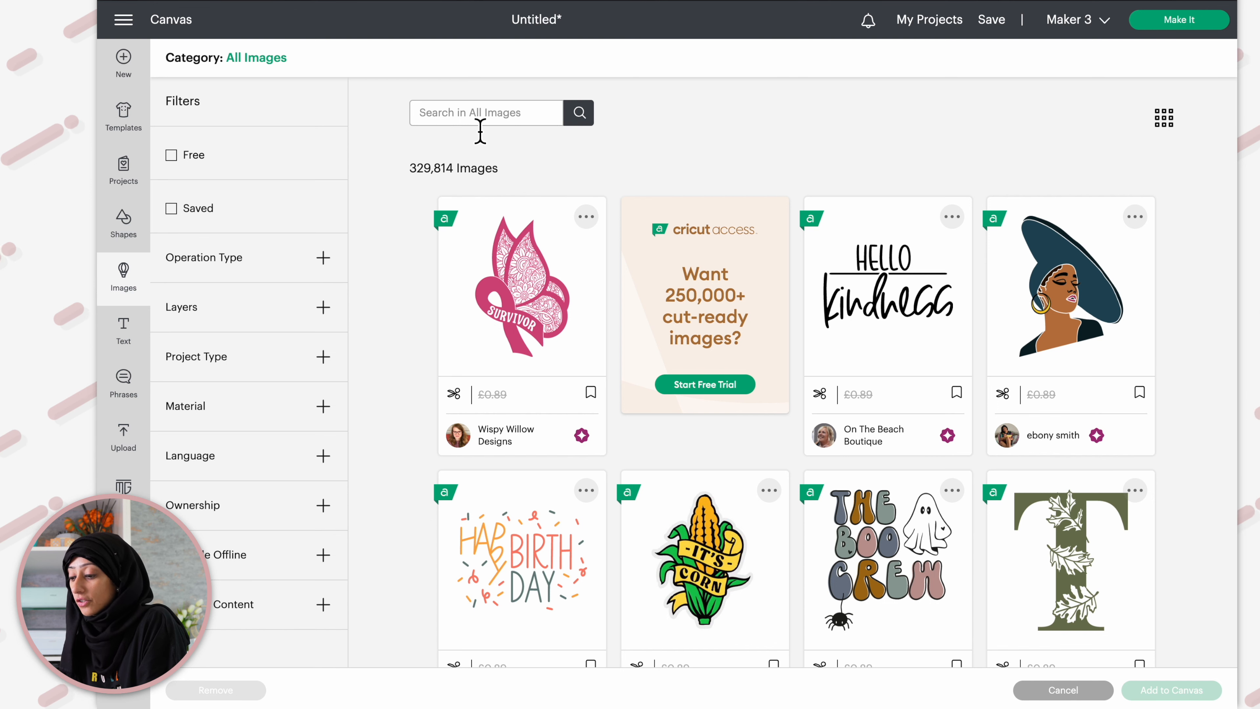
Search the image library for birthday and scroll through the results
{"action": "type", "text": "birthday"}
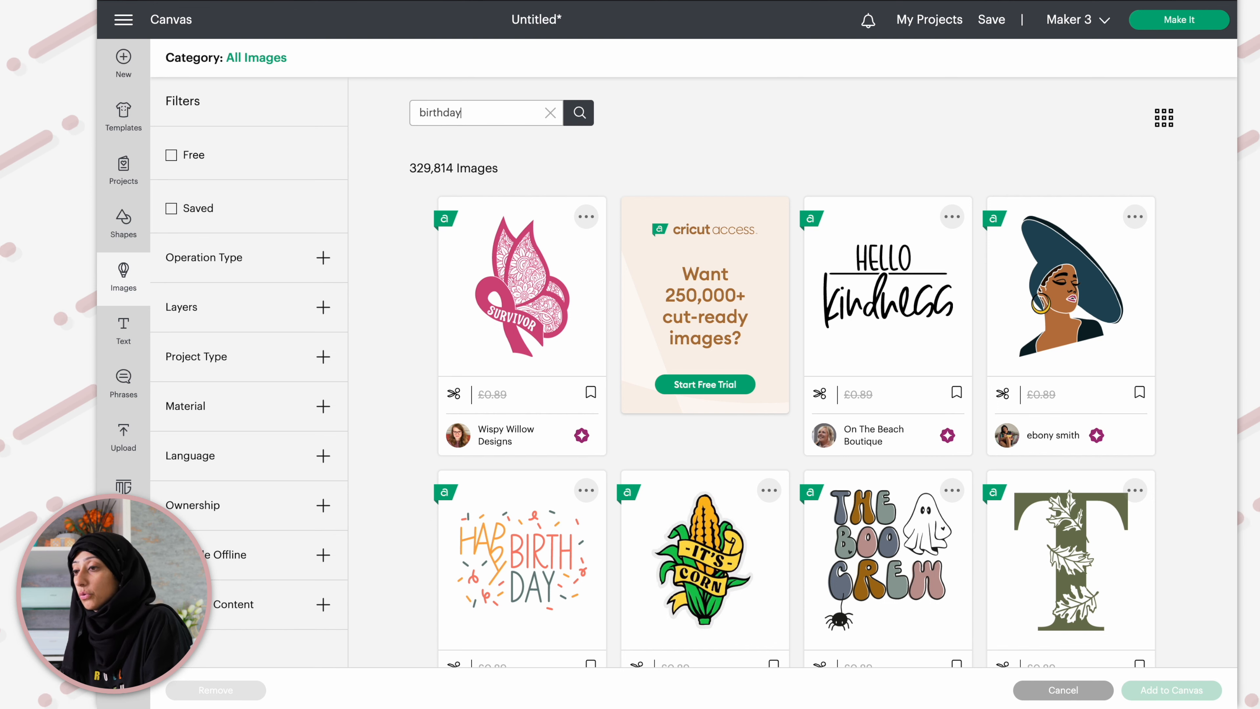
{"action": "key", "text": "Return"}
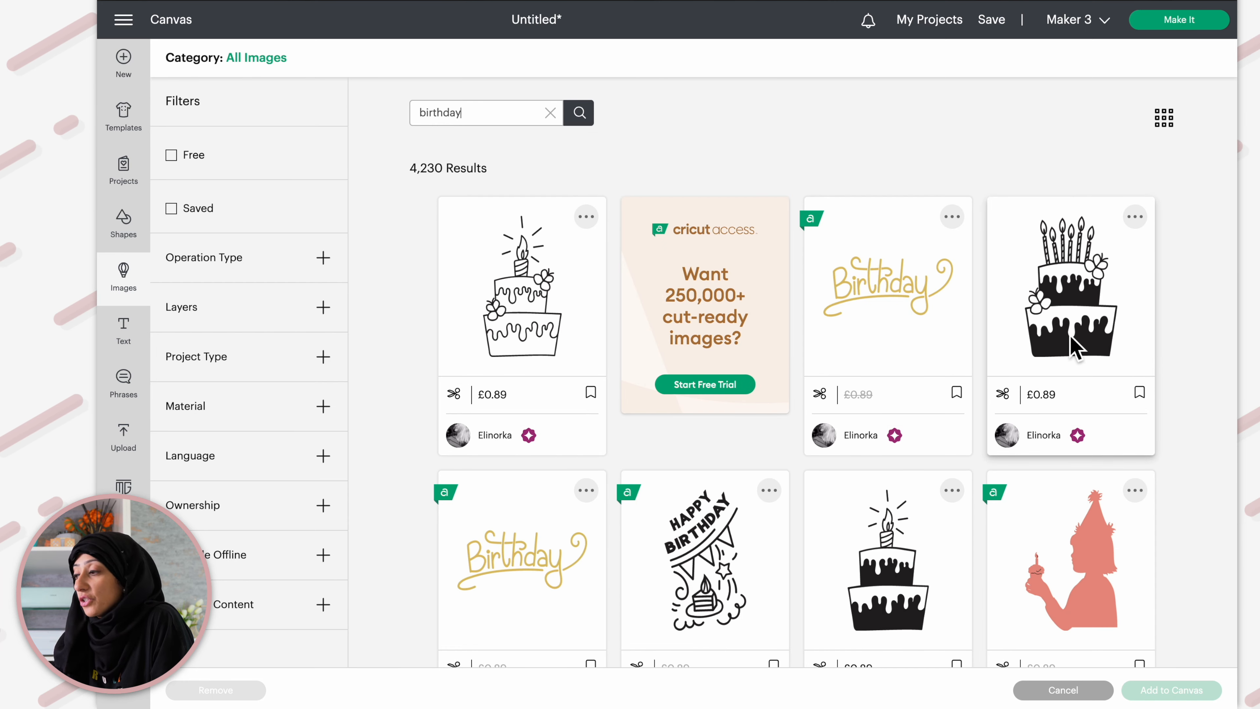
{"action": "scroll", "coordinate": [866, 331], "scroll_direction": "down", "scroll_amount": 1}
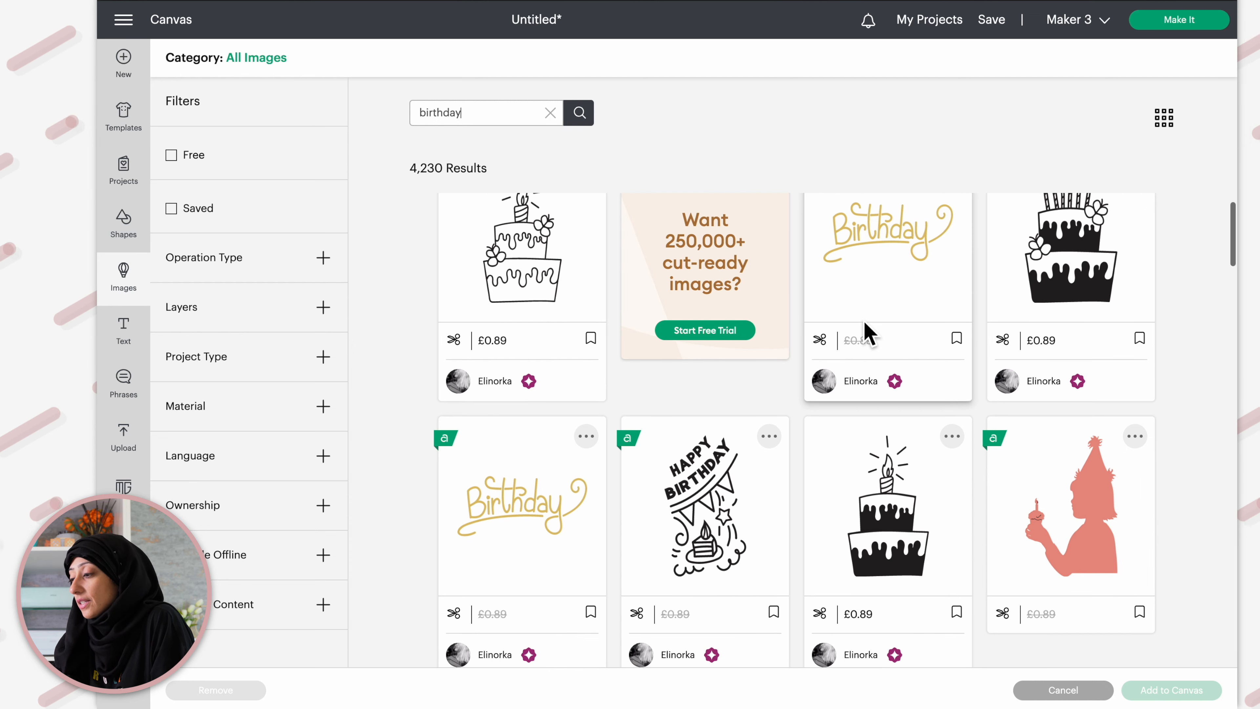
{"action": "scroll", "coordinate": [1092, 531], "scroll_direction": "down", "scroll_amount": 10}
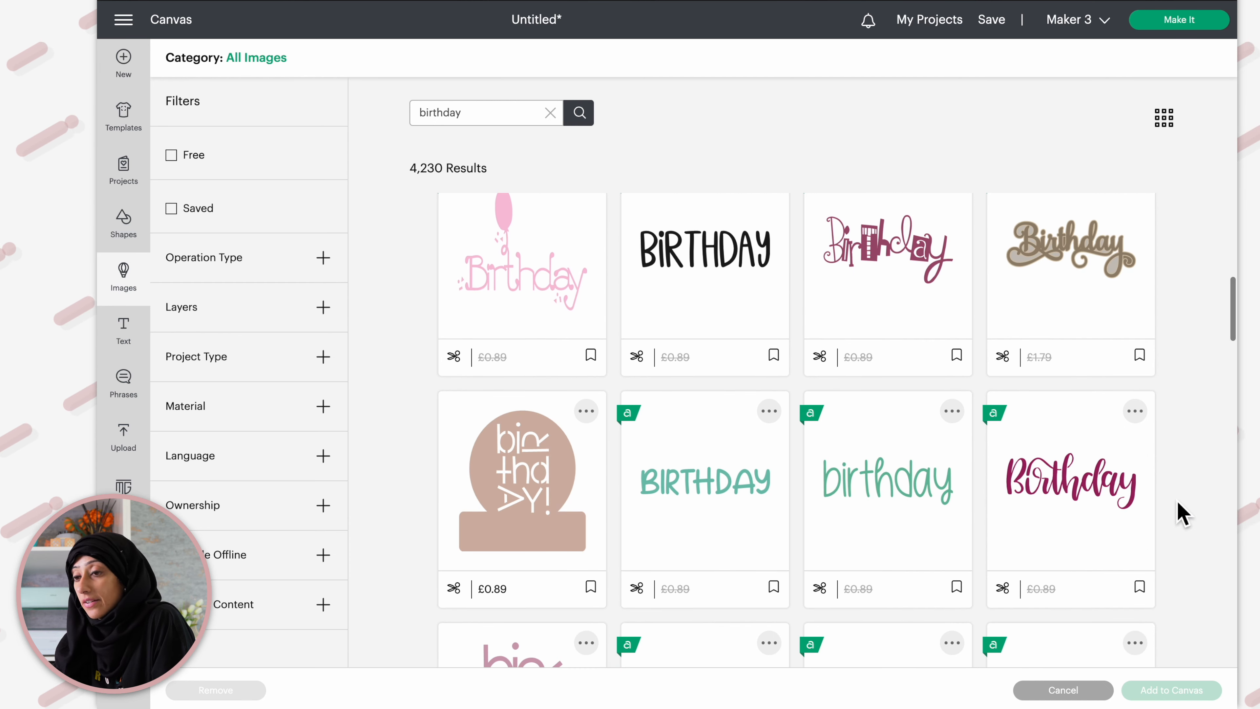
{"action": "scroll", "coordinate": [1184, 514], "scroll_direction": "down", "scroll_amount": 5}
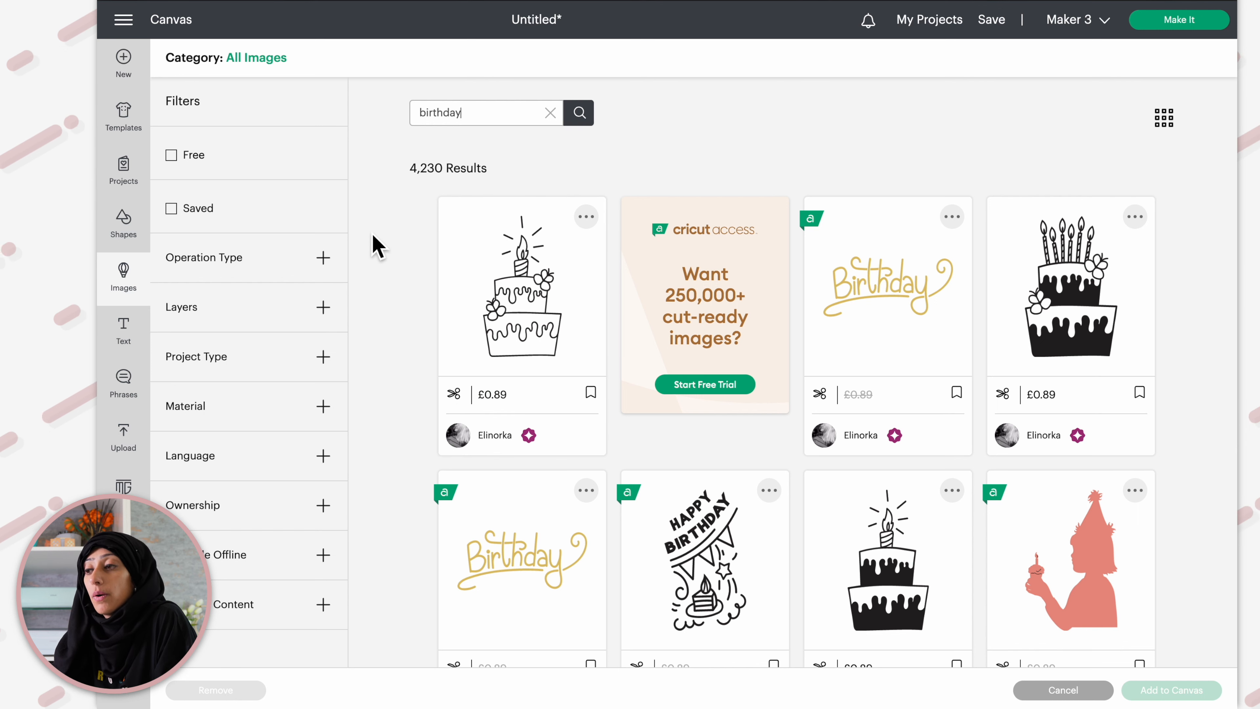
Filter the birthday results to free images and scroll through them
{"action": "left_click", "coordinate": [171, 156]}
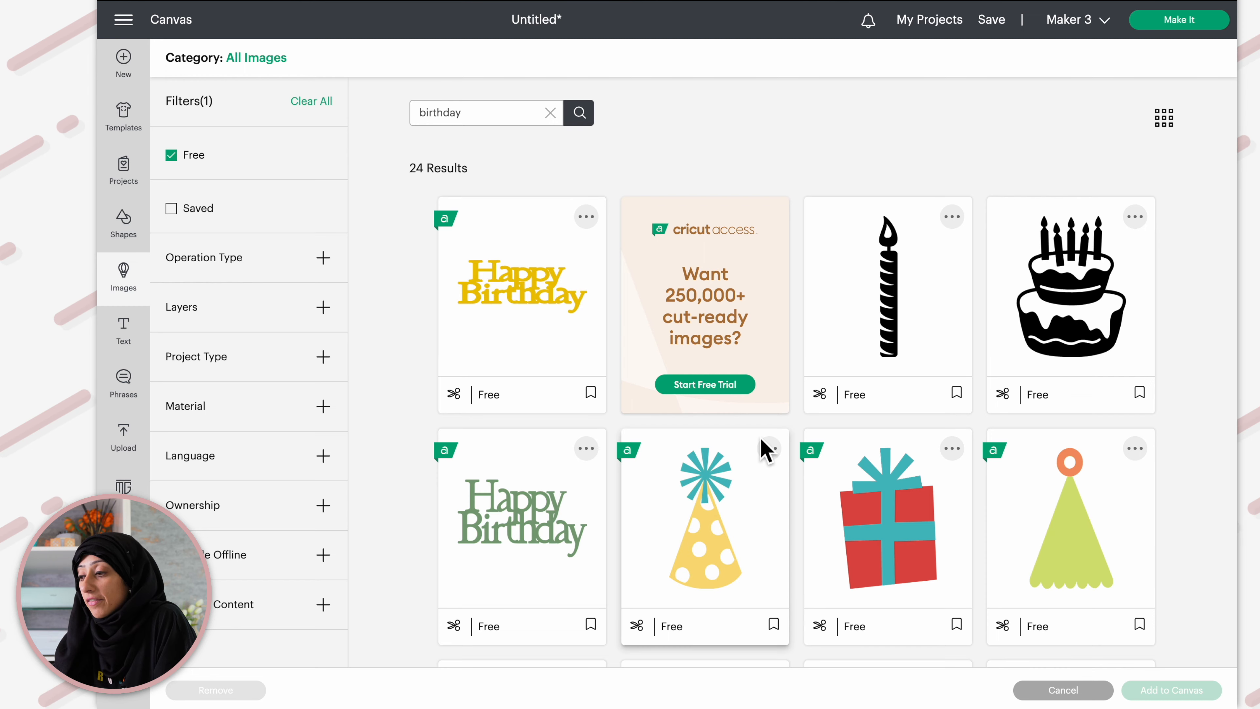
{"action": "scroll", "coordinate": [766, 447], "scroll_direction": "down", "scroll_amount": 5}
{"action": "scroll", "coordinate": [765, 446], "scroll_direction": "down", "scroll_amount": 2}
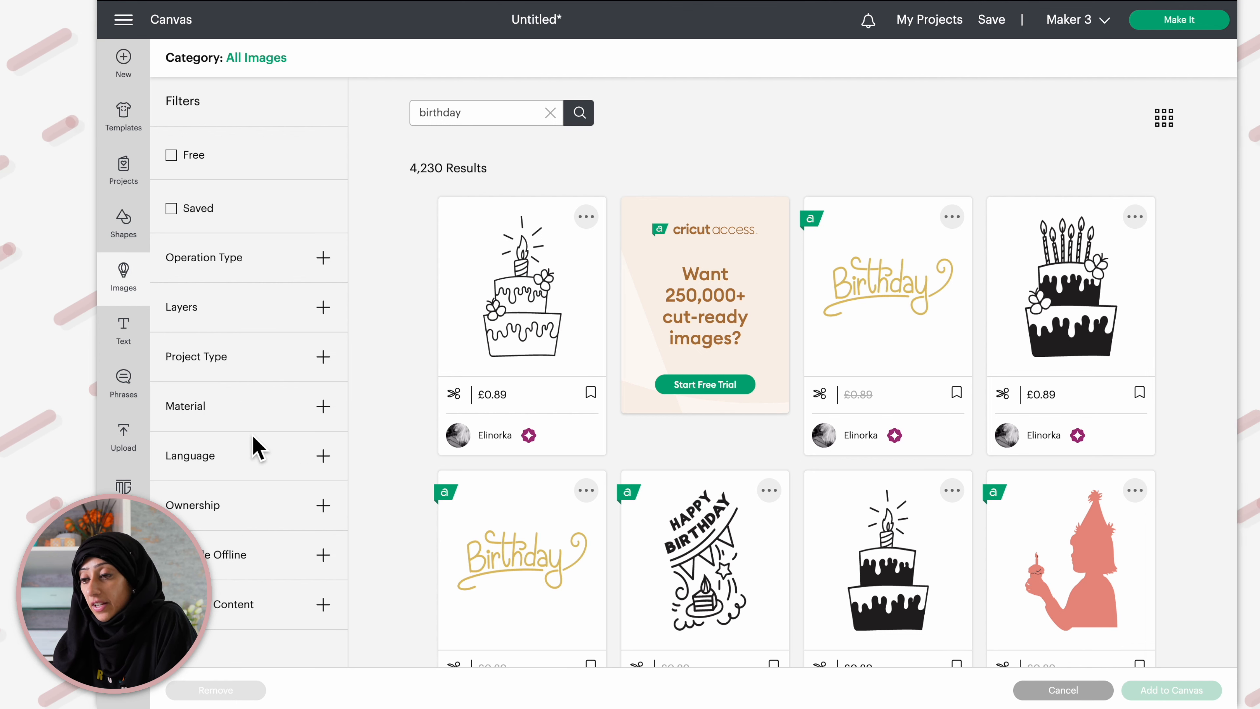
Filter the results to the Draw Only operation type, clear the filter, and close the image library
{"action": "left_click", "coordinate": [323, 257]}
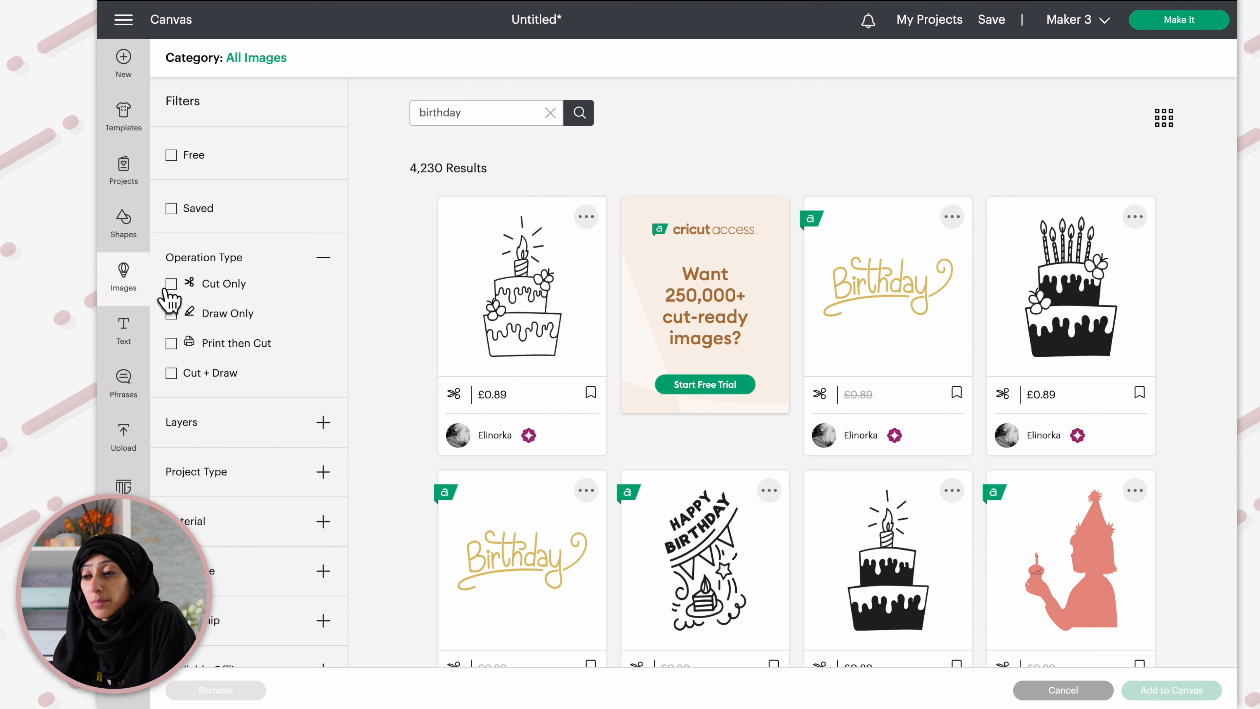
{"action": "left_click", "coordinate": [172, 313]}
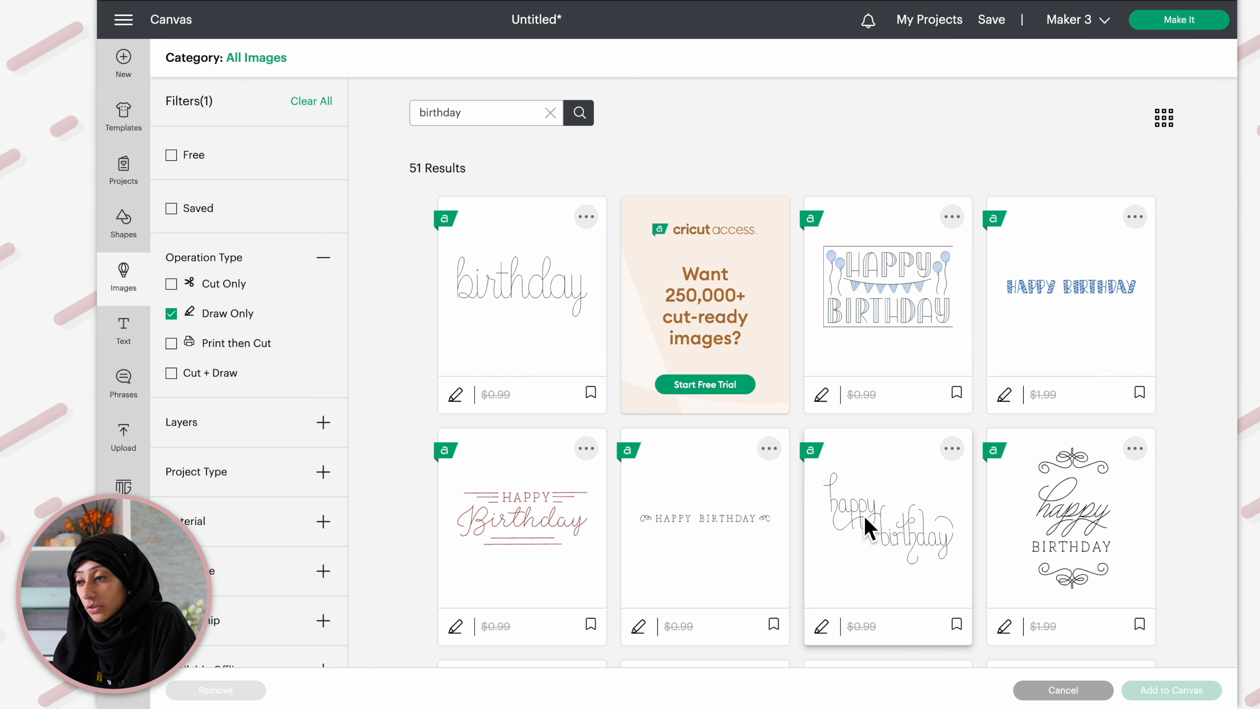
{"action": "left_click", "coordinate": [198, 316]}
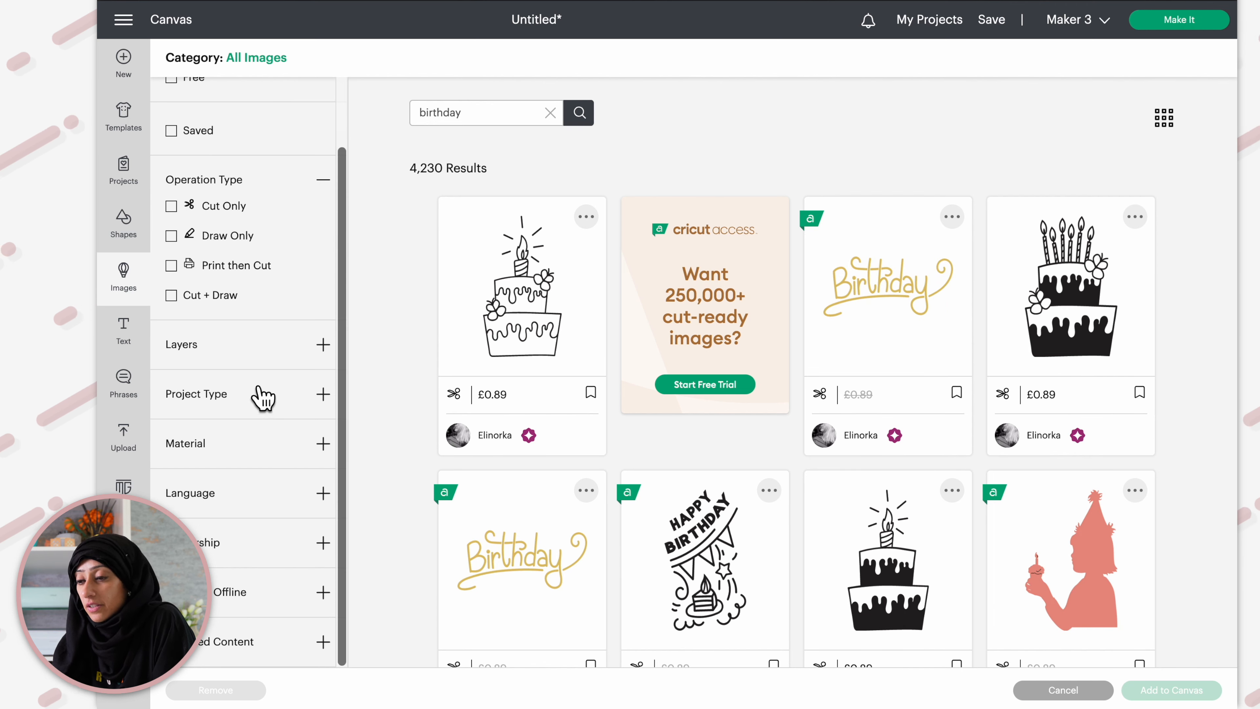
{"action": "scroll", "coordinate": [295, 304], "scroll_direction": "up", "scroll_amount": 2}
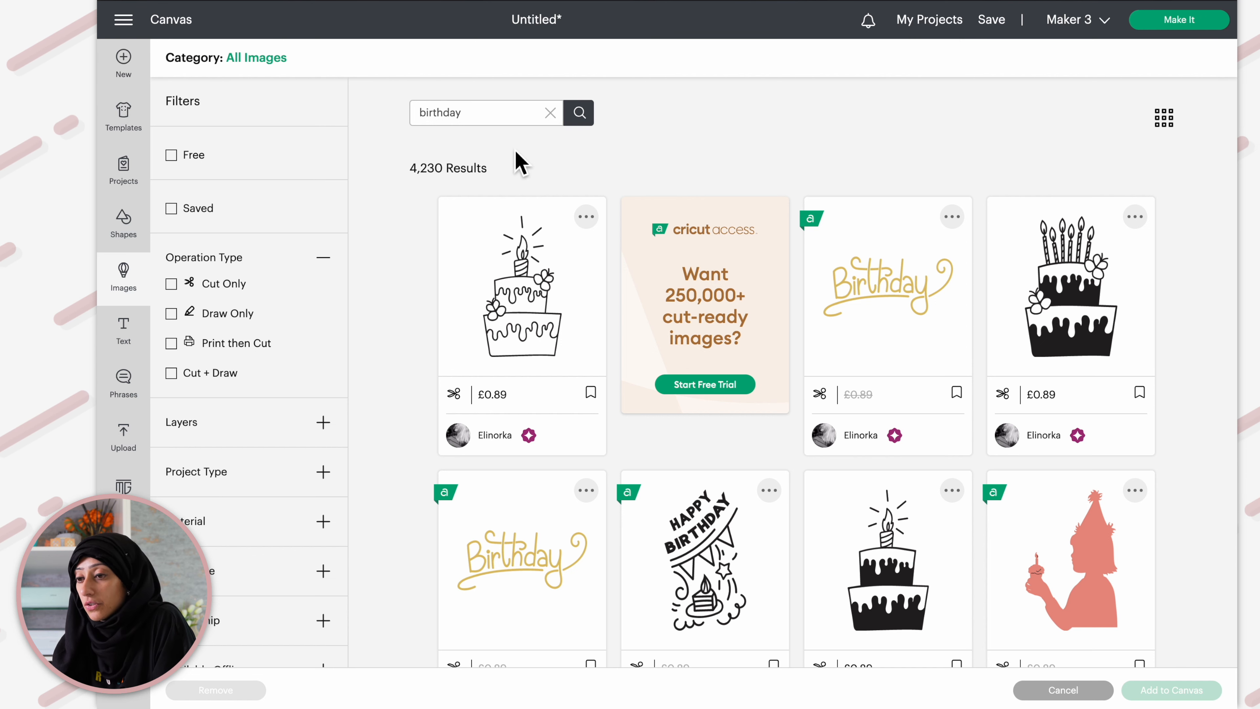
{"action": "left_click", "coordinate": [126, 292]}
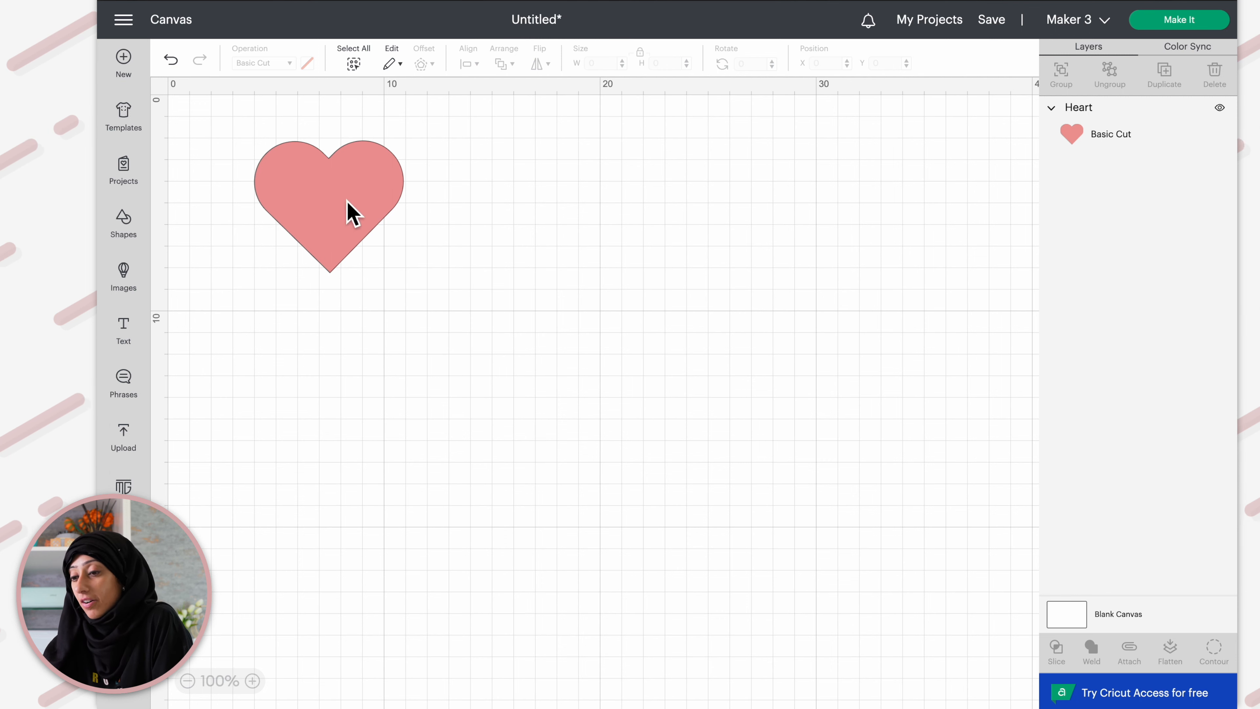
Add a text box reading "Happy Valentines" below the heart
{"action": "left_click", "coordinate": [123, 330]}
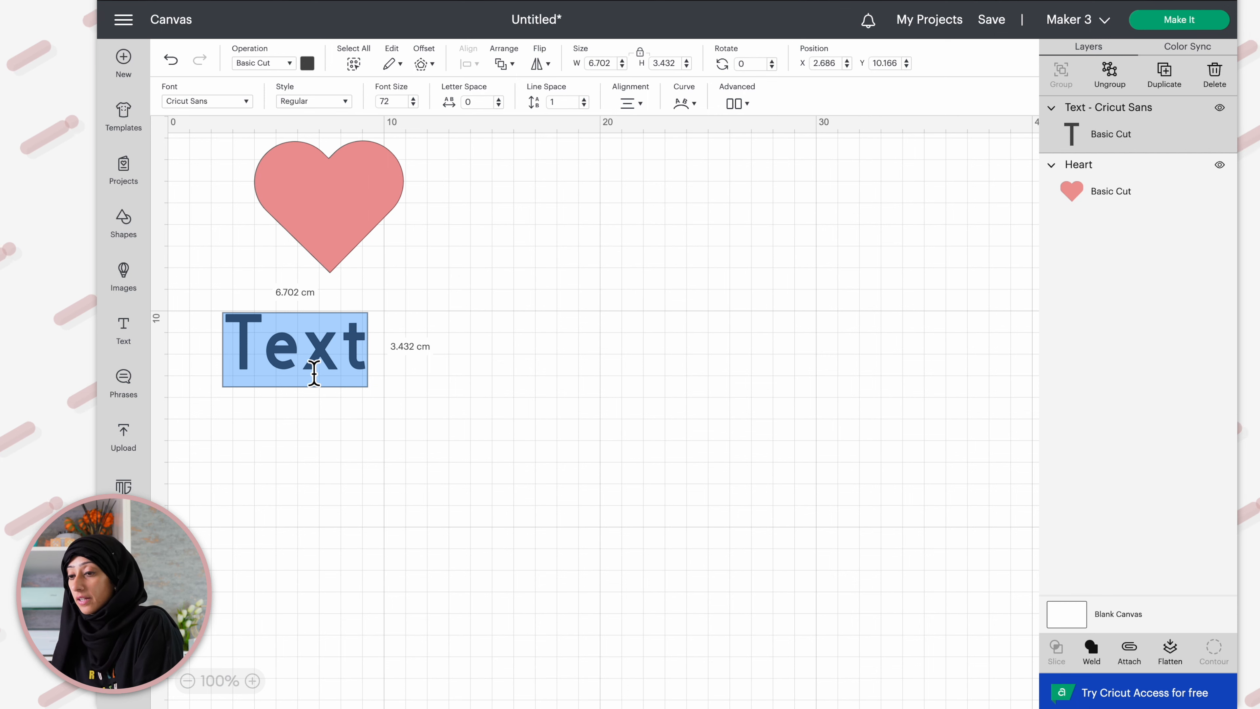
{"action": "type", "text": "Happy"}
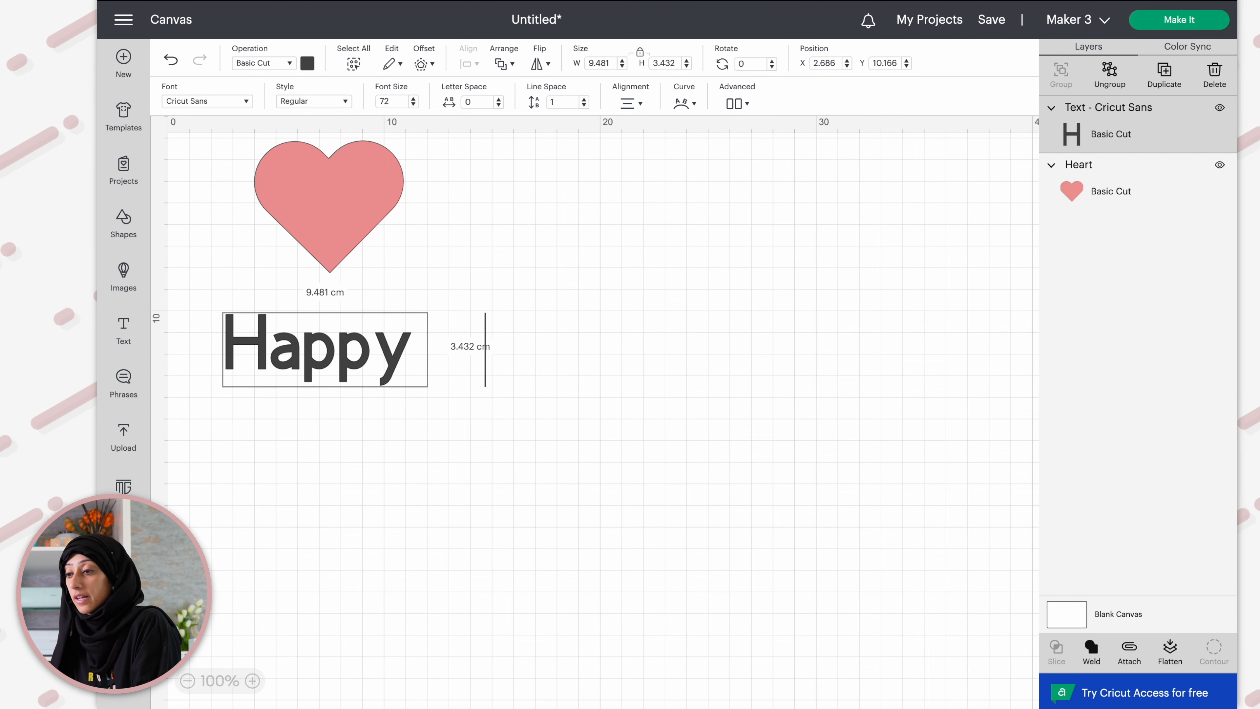
{"action": "type", "text": " Valentines"}
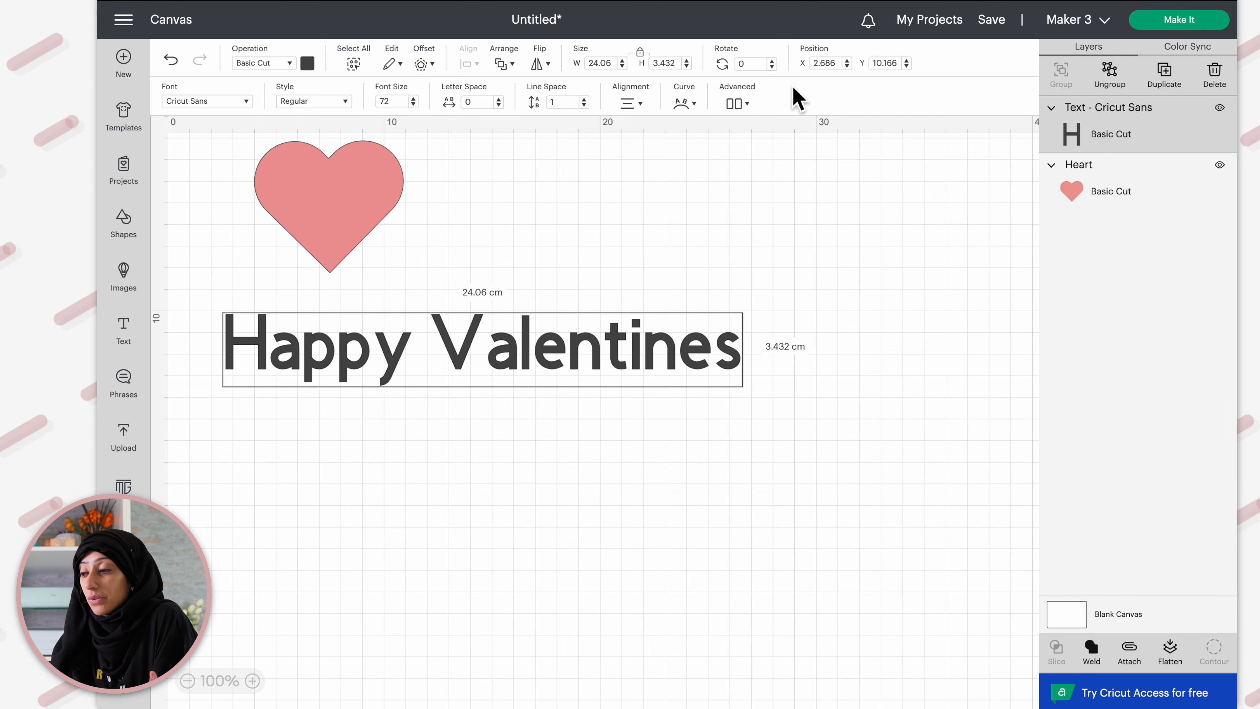
{"action": "key", "text": "Escape"}
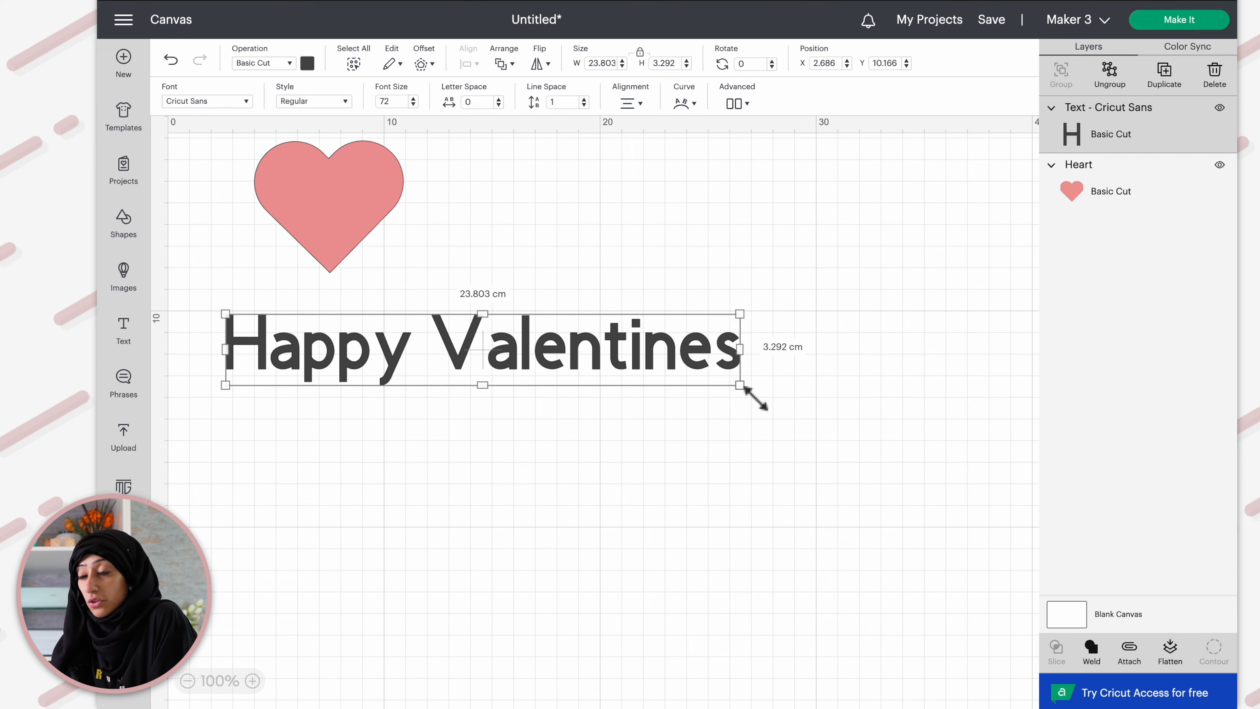
{"action": "left_click_drag", "start_coordinate": [756, 398], "coordinate": [700, 391]}
{"action": "key", "text": "ctrl+z"}
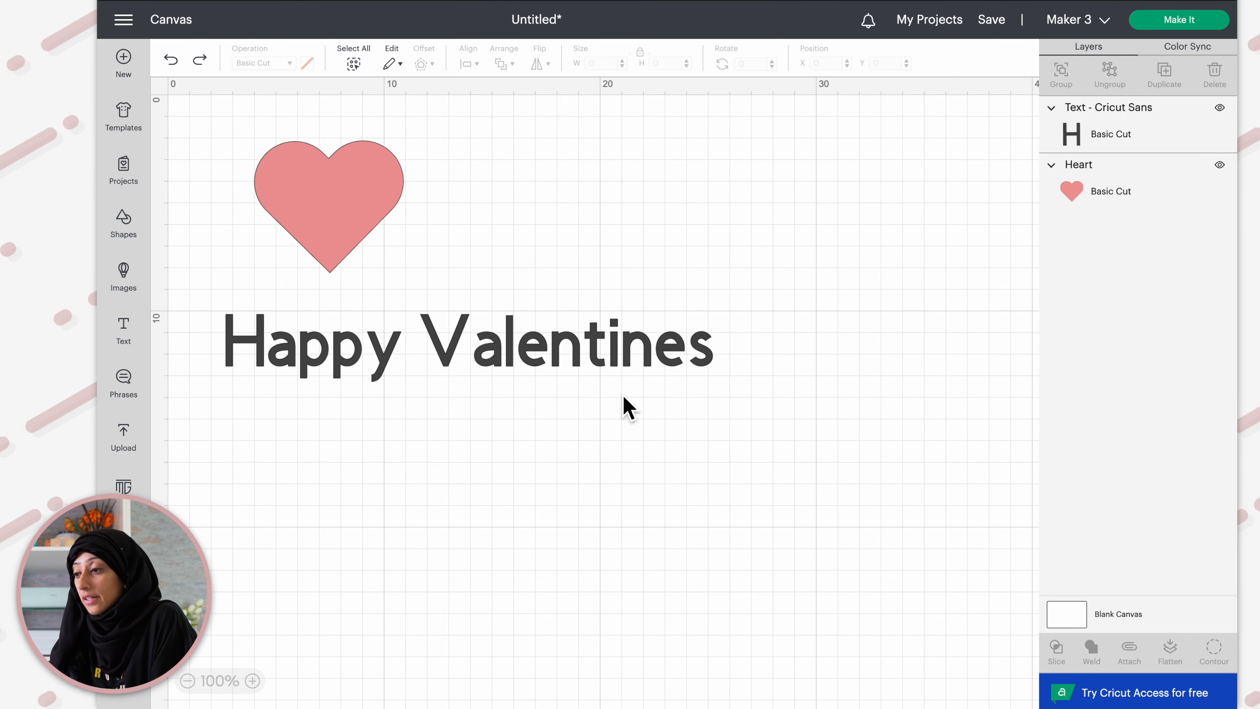
{"action": "key", "text": "ctrl+z"}
Set the text's font size to 50
{"action": "left_click", "coordinate": [596, 366]}
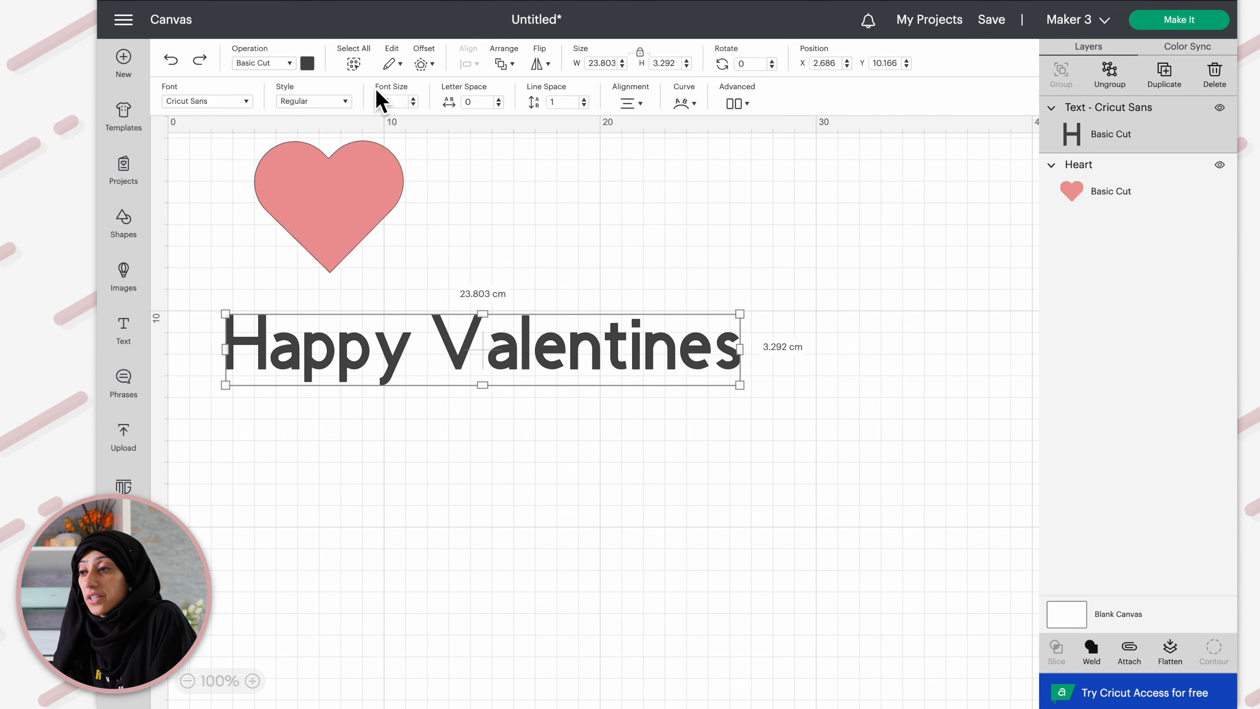
{"action": "double_click", "coordinate": [387, 102]}
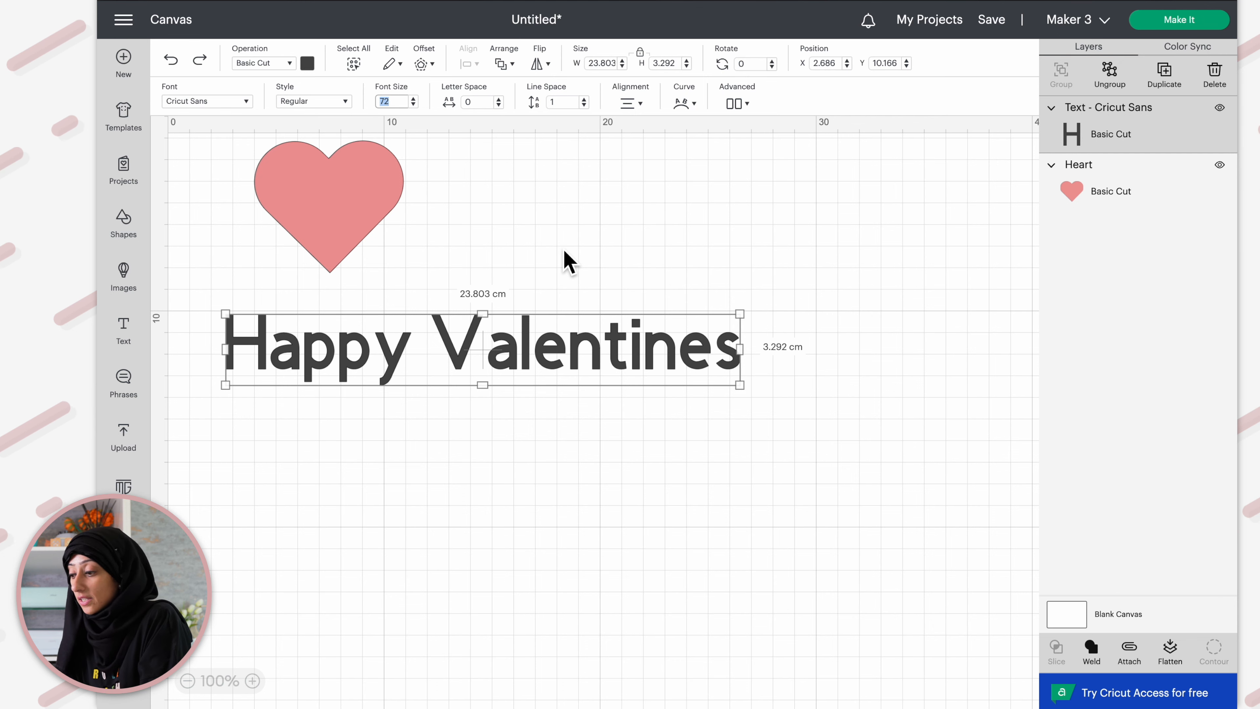
{"action": "type", "text": "50"}
{"action": "key", "text": "Return"}
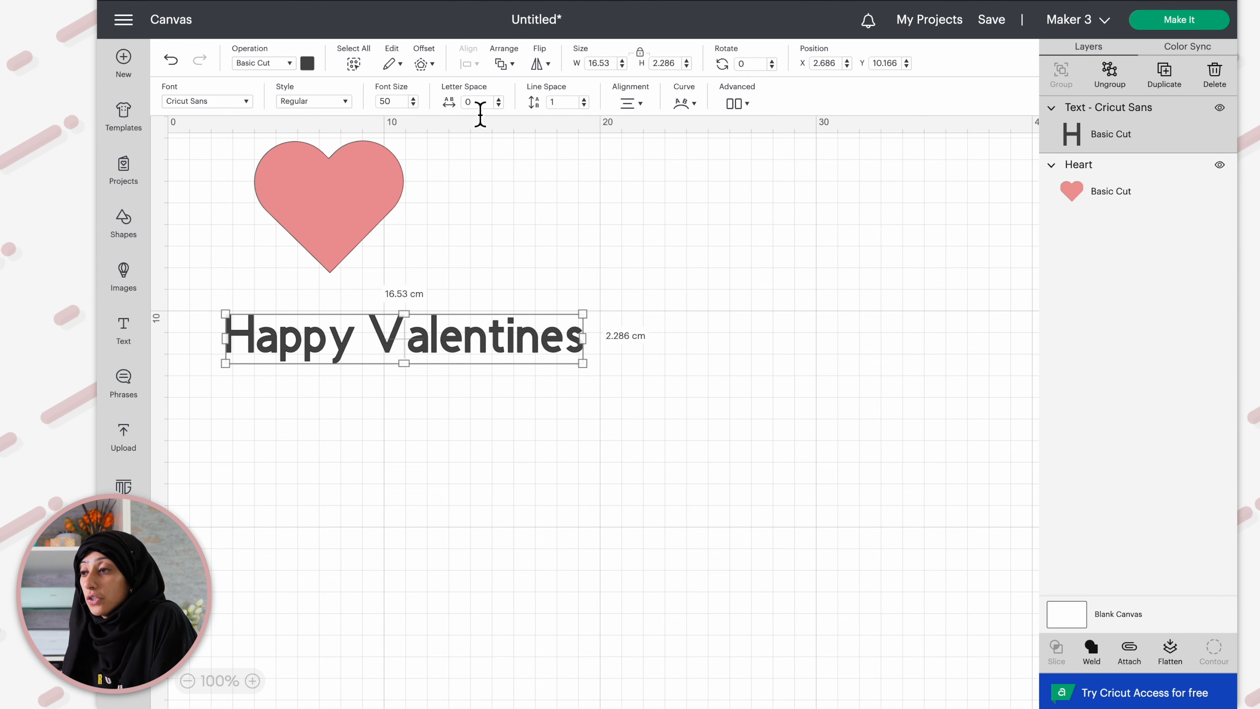
Increase the text's letter spacing to 1
{"action": "left_click", "coordinate": [498, 99]}
{"action": "left_click", "coordinate": [498, 99]}
{"action": "left_click", "coordinate": [498, 99]}
{"action": "left_click", "coordinate": [498, 99]}
{"action": "left_click", "coordinate": [498, 98]}
{"action": "left_click", "coordinate": [498, 99]}
{"action": "left_click", "coordinate": [498, 99]}
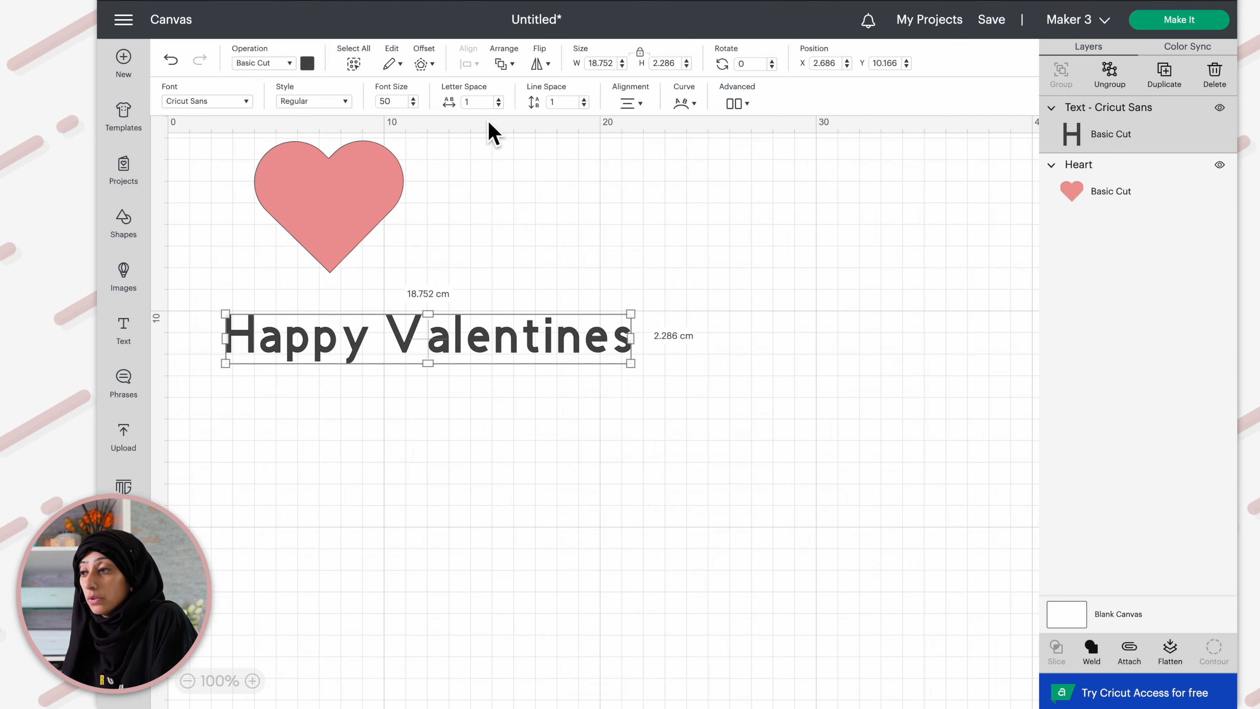
Break the text into two lines, with Happy above Valentines
{"action": "double_click", "coordinate": [391, 343]}
{"action": "left_click", "coordinate": [391, 343]}
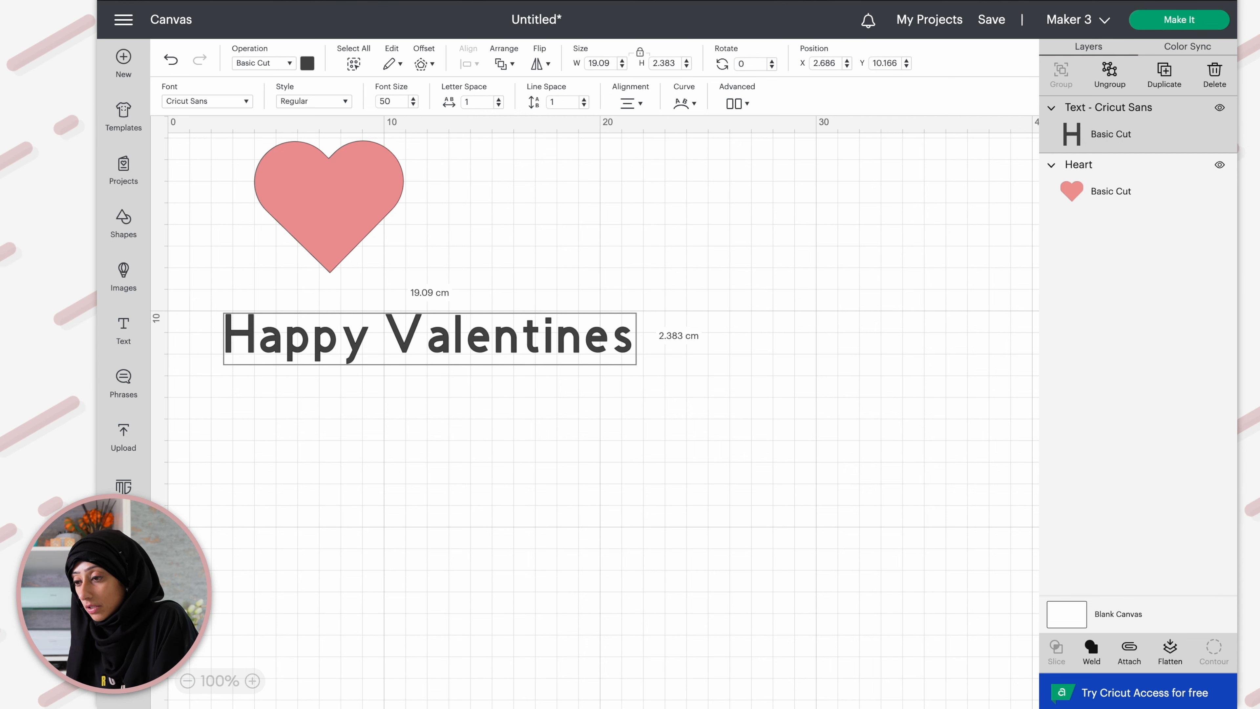
{"action": "key", "text": "Return"}
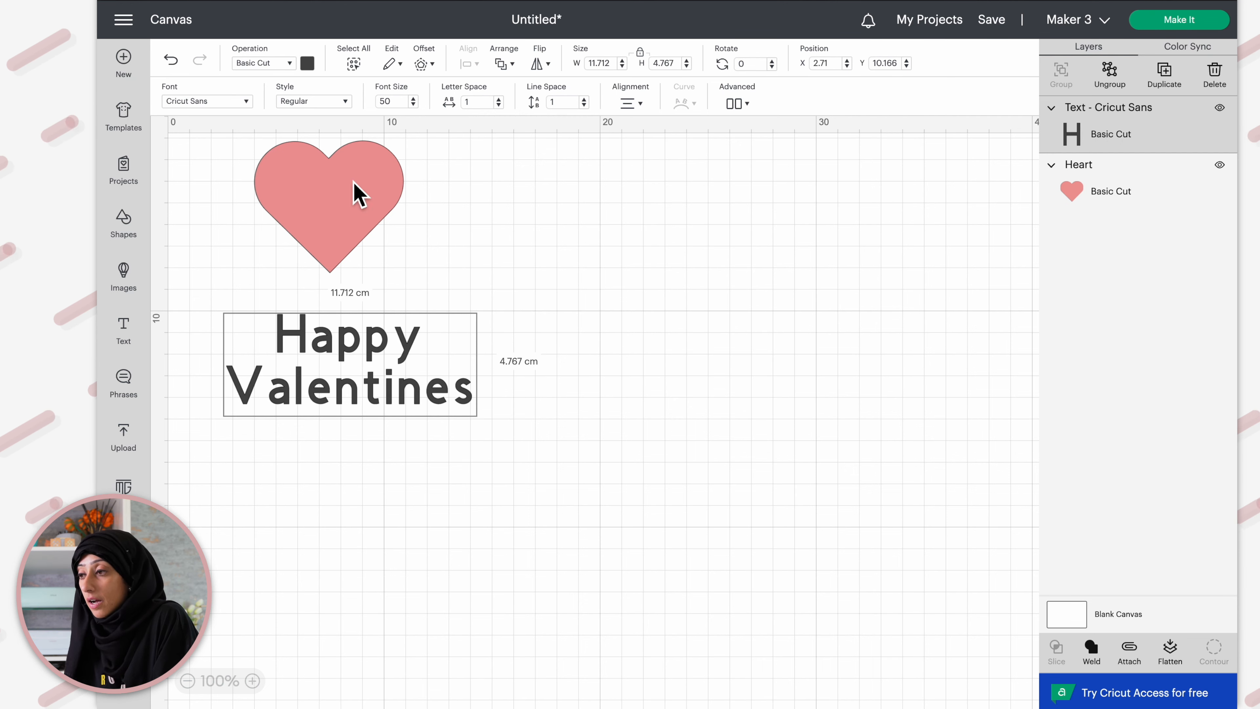
Reduce the line spacing between the two text lines
{"action": "left_click", "coordinate": [586, 105]}
{"action": "left_click", "coordinate": [586, 106]}
{"action": "left_click", "coordinate": [586, 105]}
{"action": "left_click", "coordinate": [586, 105]}
{"action": "left_click", "coordinate": [586, 106]}
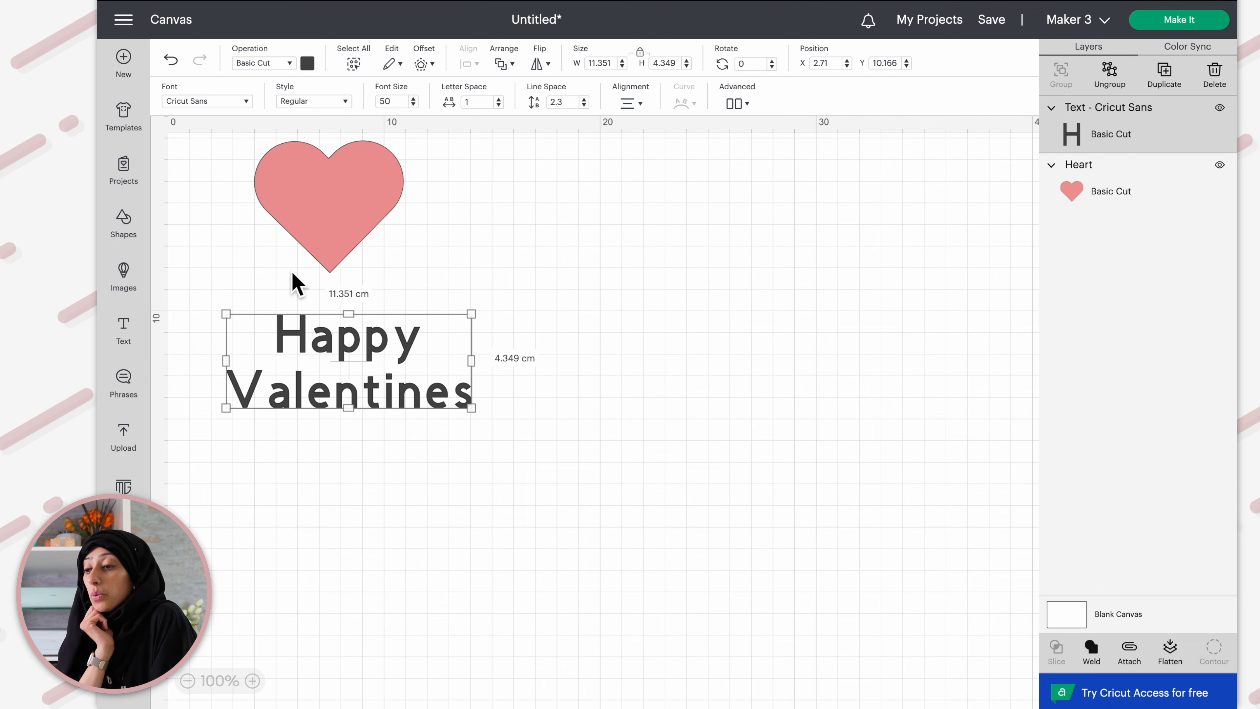
Open the Cricut font list, scroll through the available fonts, and close it
{"action": "left_click", "coordinate": [212, 104]}
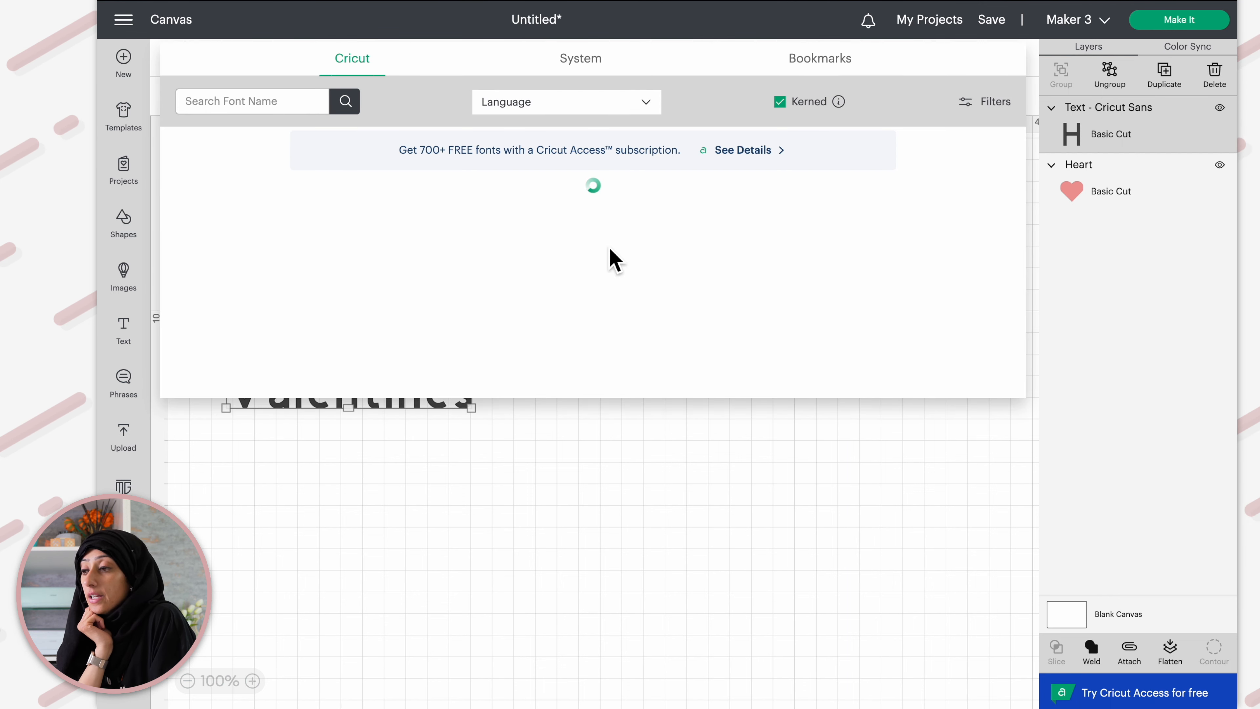
{"action": "scroll", "coordinate": [449, 298], "scroll_direction": "down", "scroll_amount": 5}
{"action": "scroll", "coordinate": [449, 297], "scroll_direction": "down", "scroll_amount": 15}
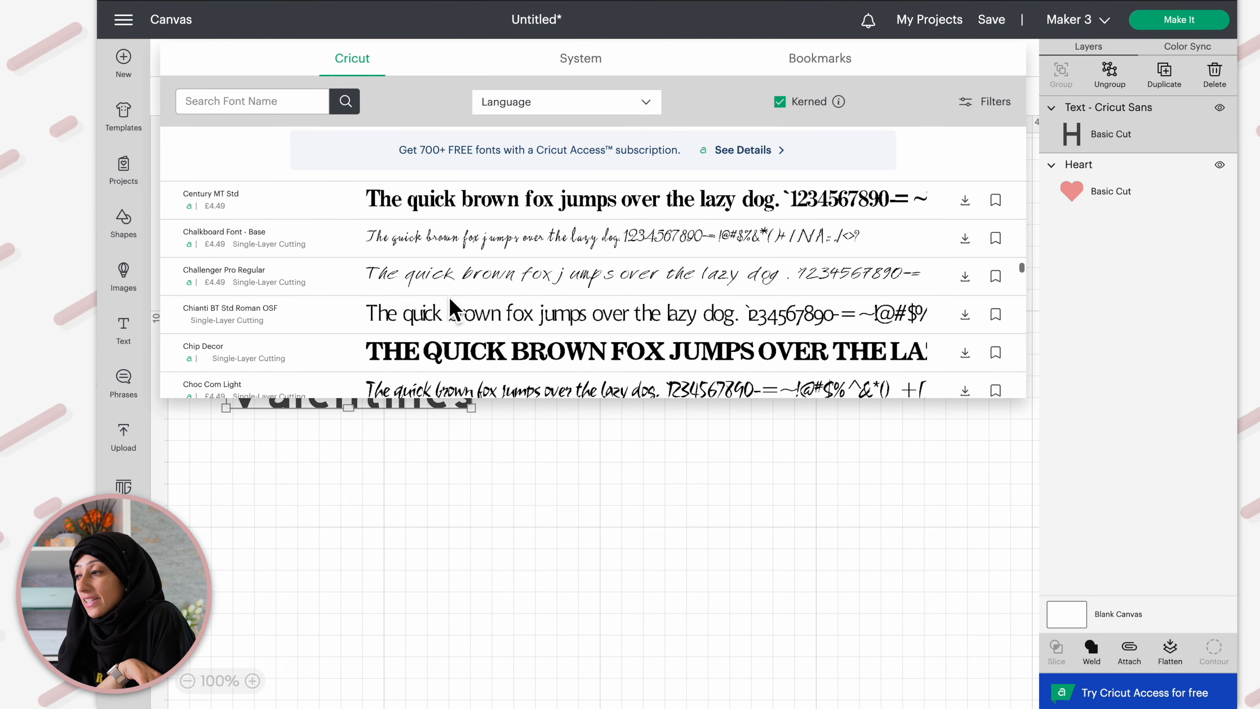
{"action": "scroll", "coordinate": [451, 301], "scroll_direction": "down", "scroll_amount": 15}
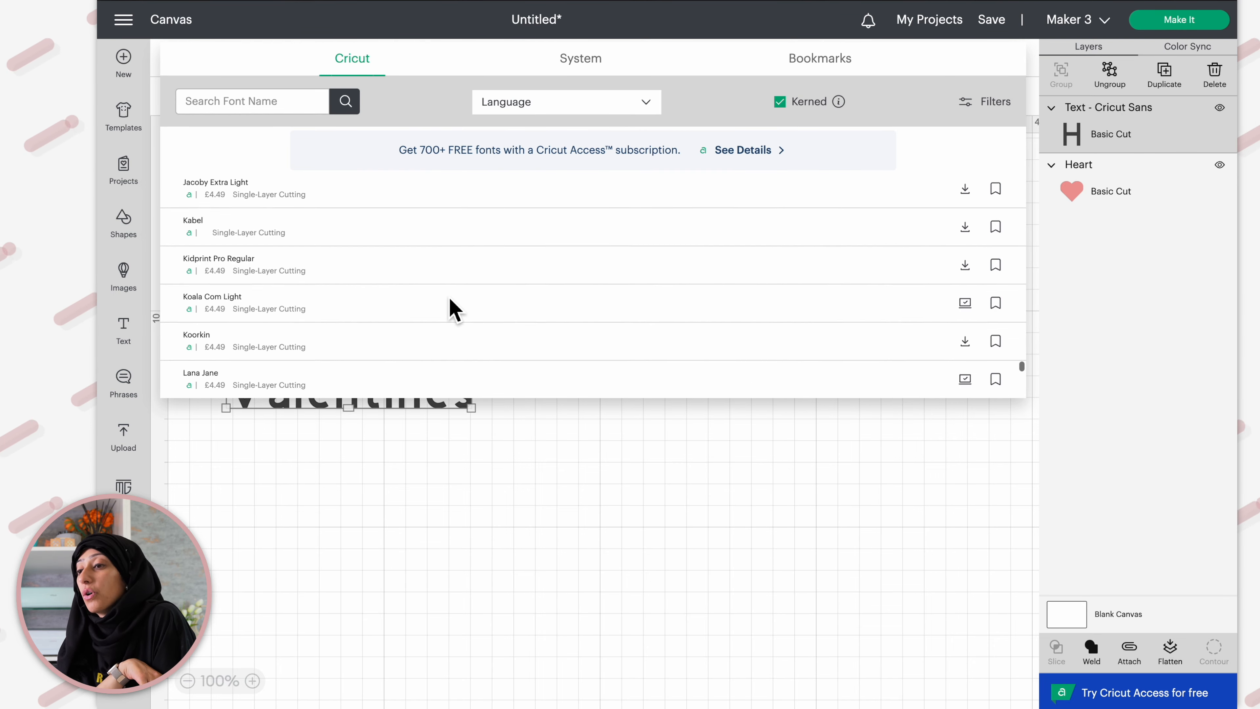
{"action": "scroll", "coordinate": [451, 299], "scroll_direction": "down", "scroll_amount": 5}
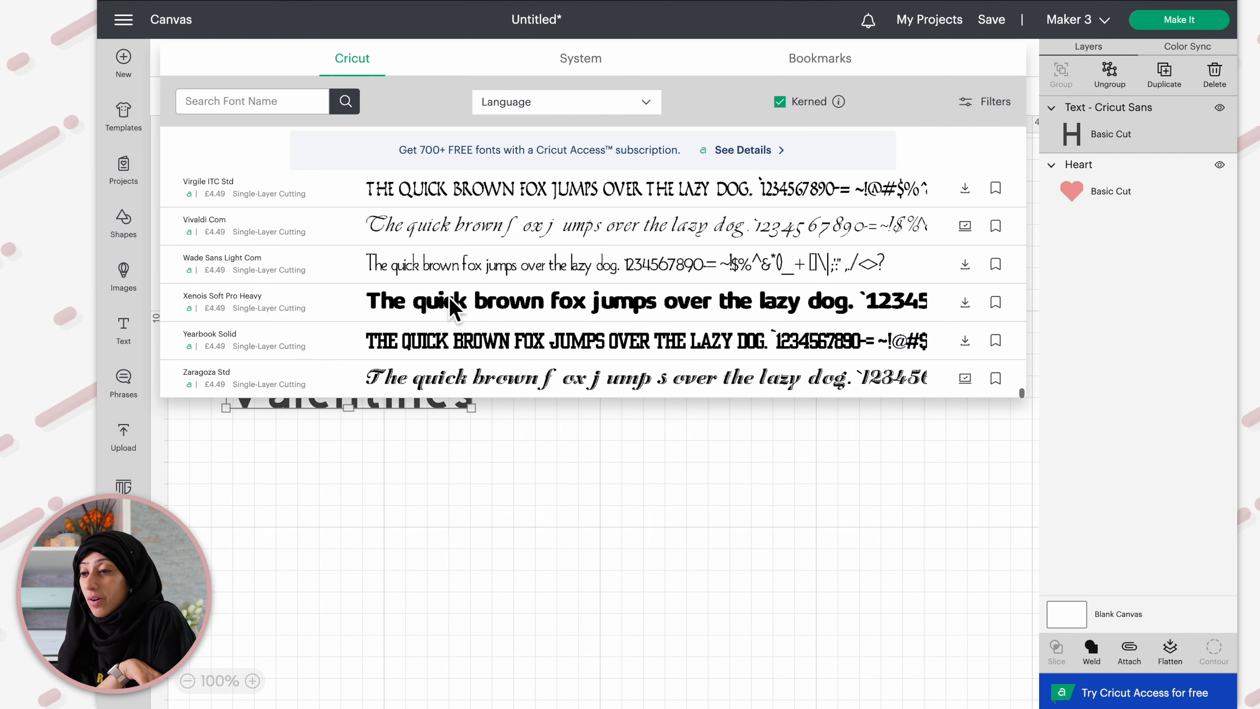
{"action": "scroll", "coordinate": [449, 297], "scroll_direction": "up", "scroll_amount": 3}
{"action": "scroll", "coordinate": [449, 291], "scroll_direction": "right", "scroll_amount": 5}
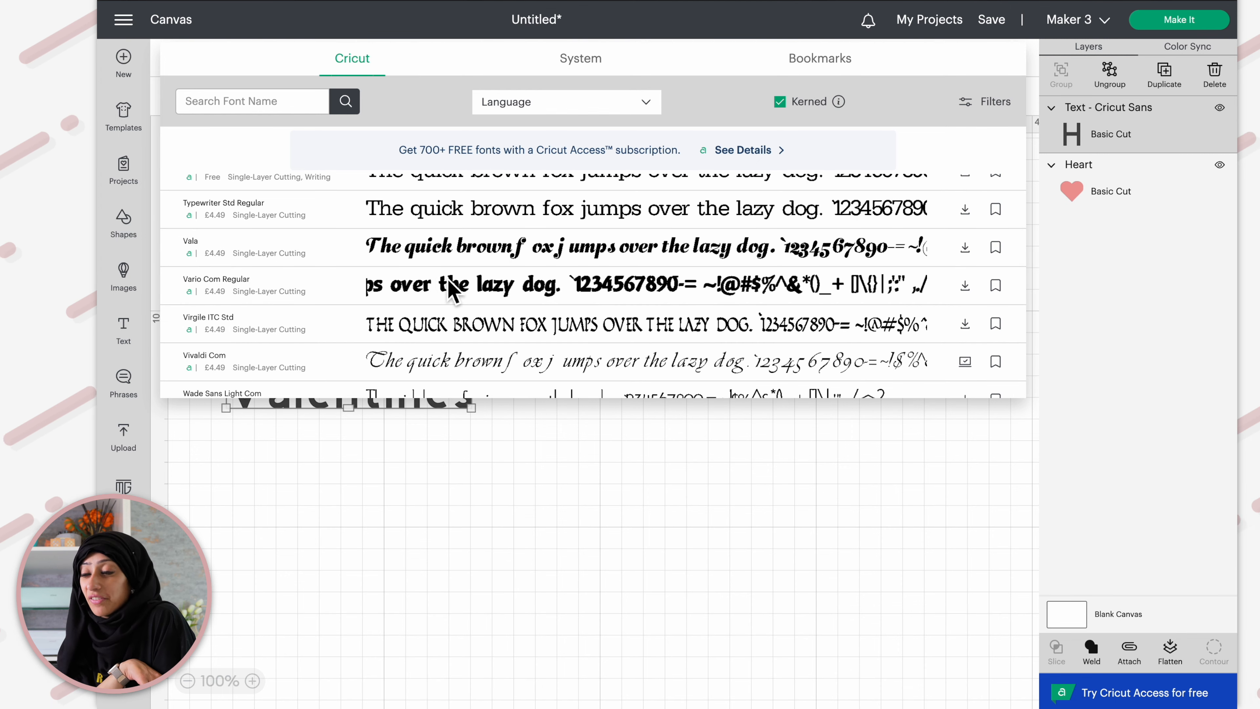
{"action": "scroll", "coordinate": [448, 279], "scroll_direction": "down", "scroll_amount": 3}
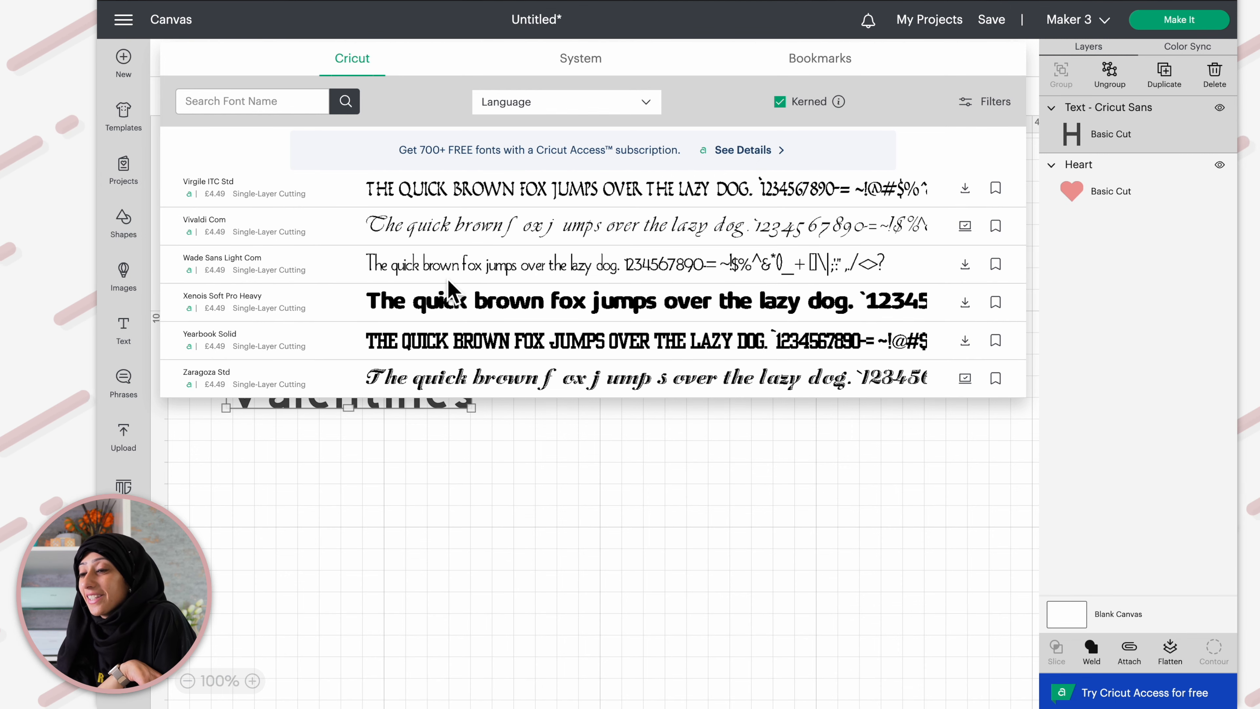
{"action": "scroll", "coordinate": [448, 279], "scroll_direction": "up", "scroll_amount": 8}
{"action": "scroll", "coordinate": [448, 279], "scroll_direction": "up", "scroll_amount": 10}
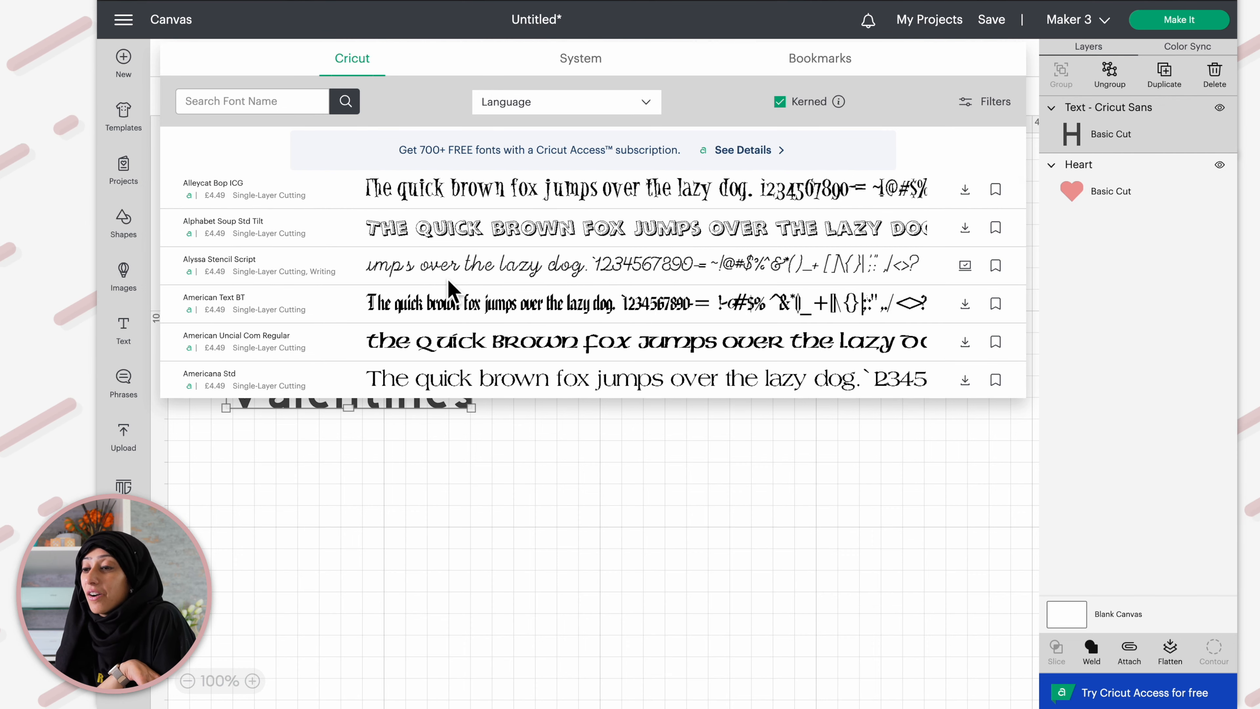
{"action": "scroll", "coordinate": [448, 279], "scroll_direction": "down", "scroll_amount": 5}
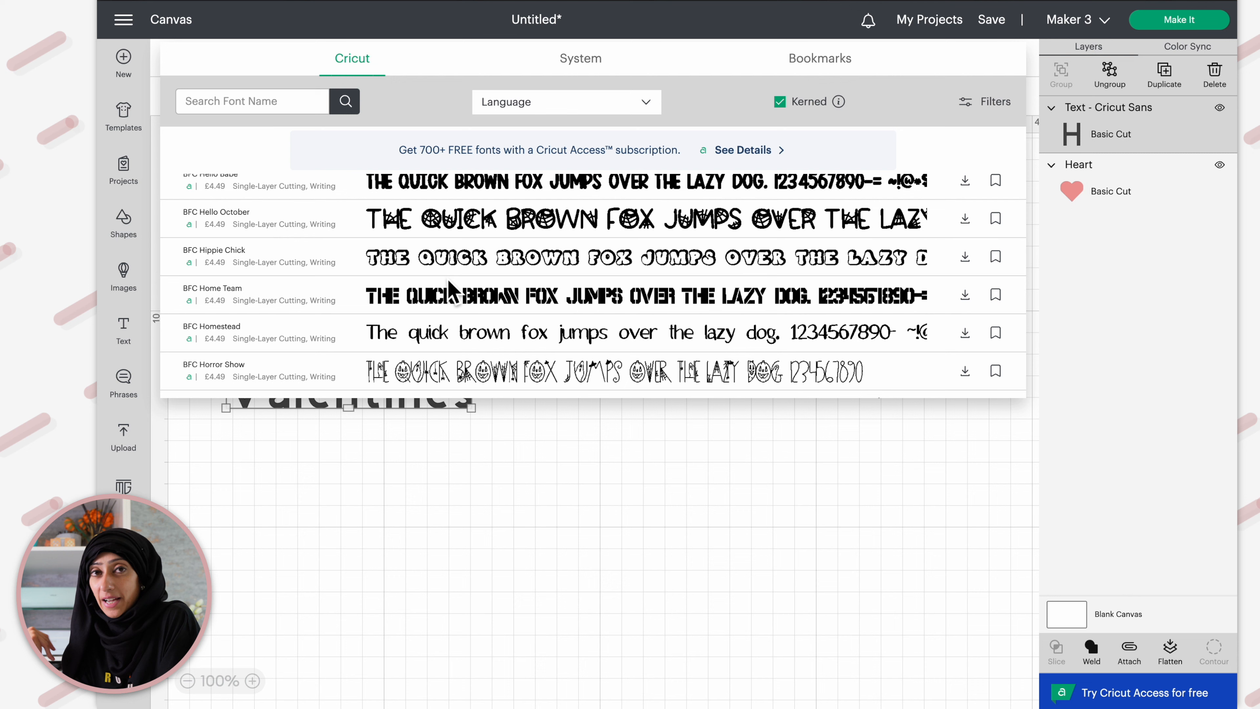
{"action": "left_click", "coordinate": [472, 480]}
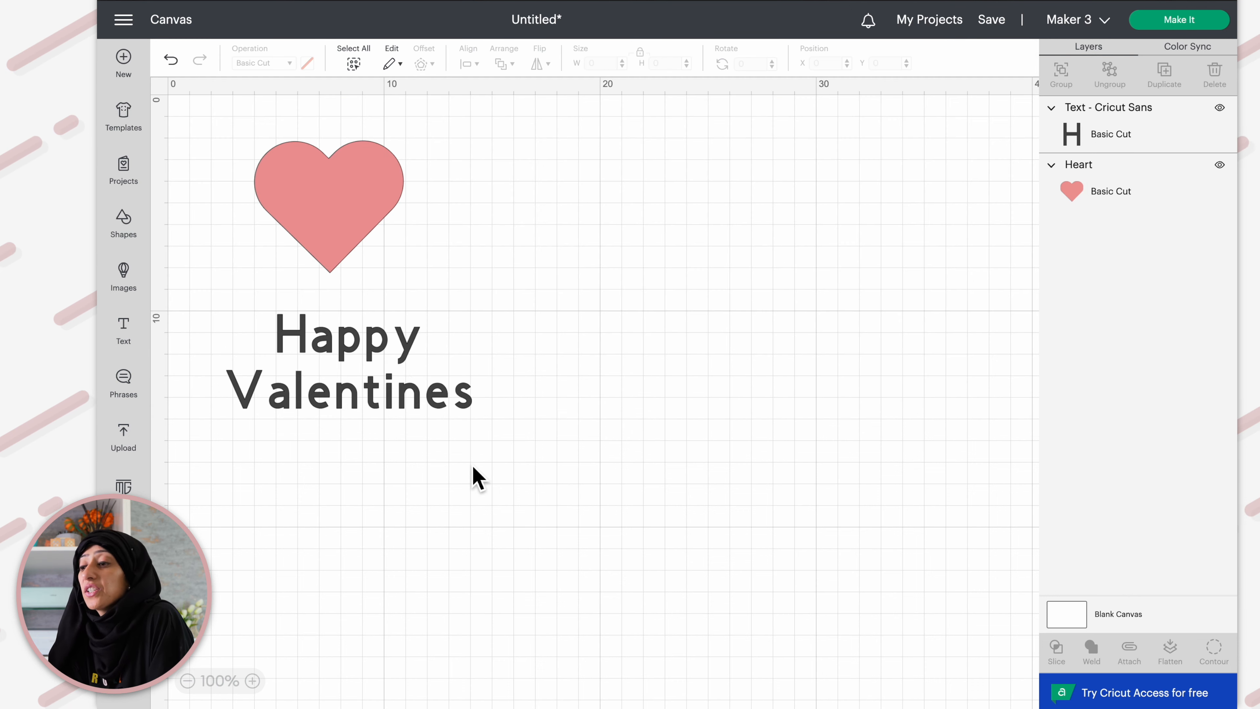
Select the heart and move it slightly down and to the right
{"action": "left_click", "coordinate": [392, 368]}
{"action": "left_click", "coordinate": [395, 443]}
{"action": "left_click", "coordinate": [346, 345]}
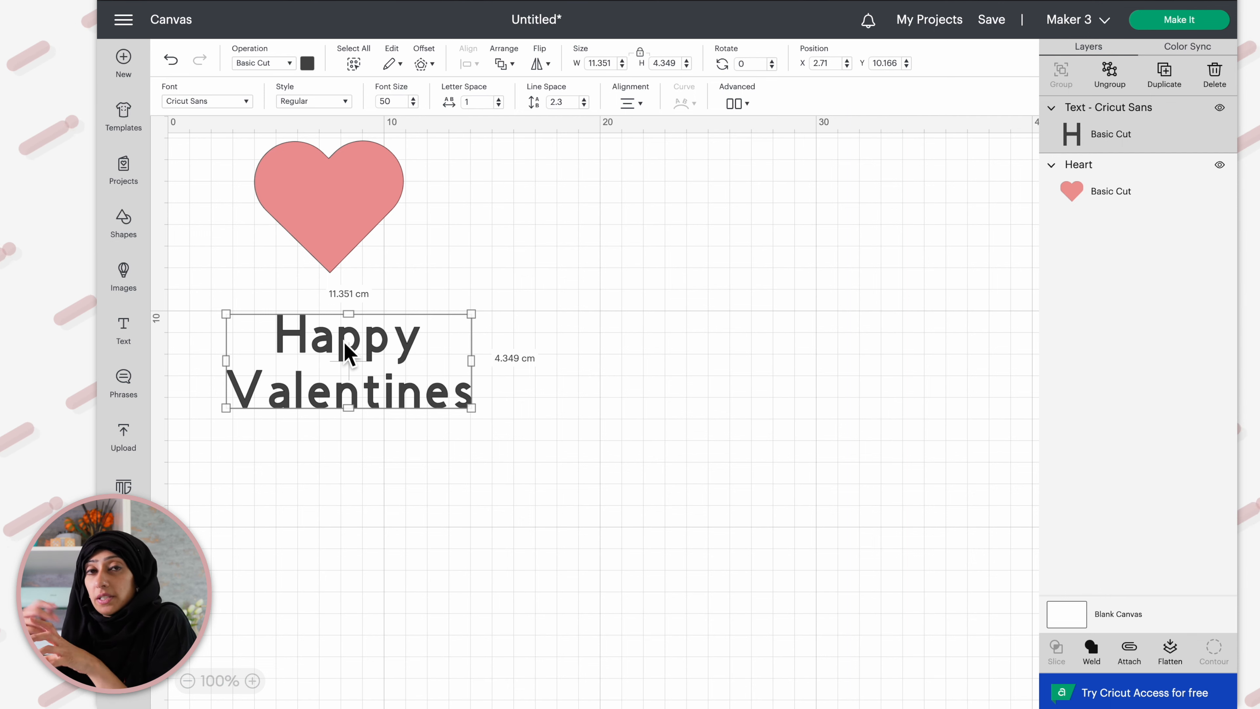
{"action": "left_click", "coordinate": [554, 245]}
{"action": "left_click", "coordinate": [324, 394]}
{"action": "left_click_drag", "start_coordinate": [347, 216], "coordinate": [358, 236]}
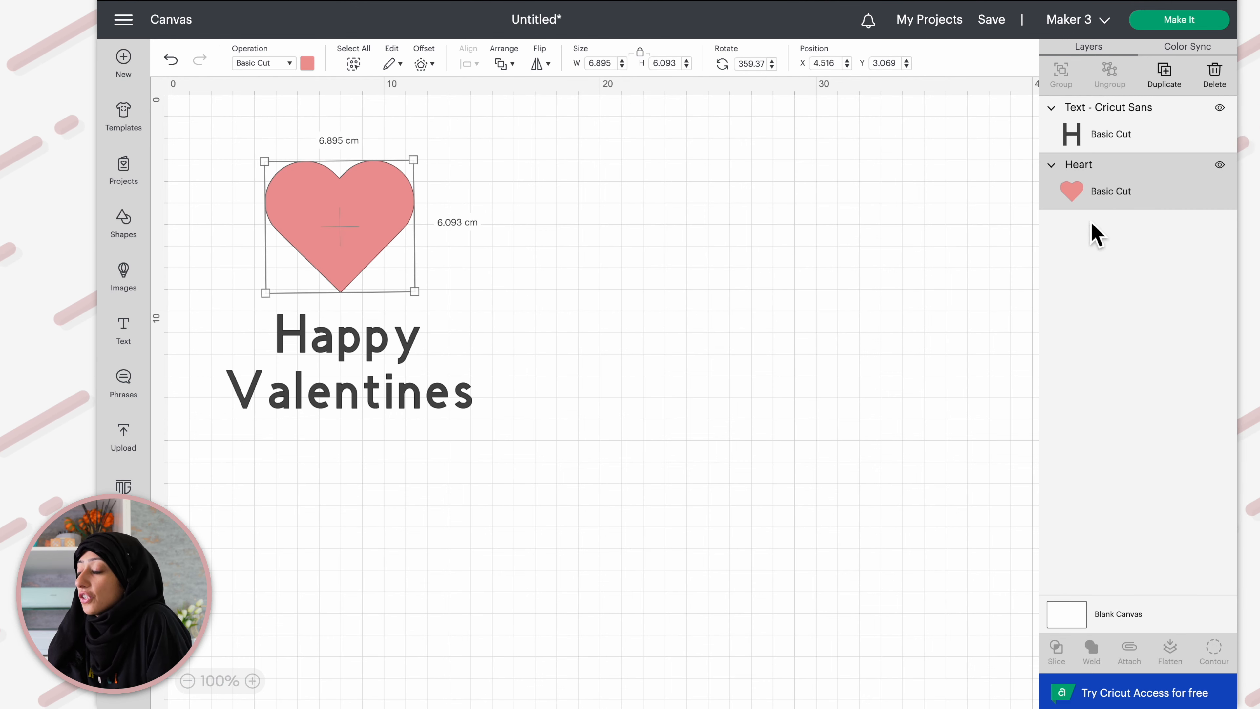
Select the text and heart through their layers, then move the text block slightly lower
{"action": "left_click", "coordinate": [1131, 142]}
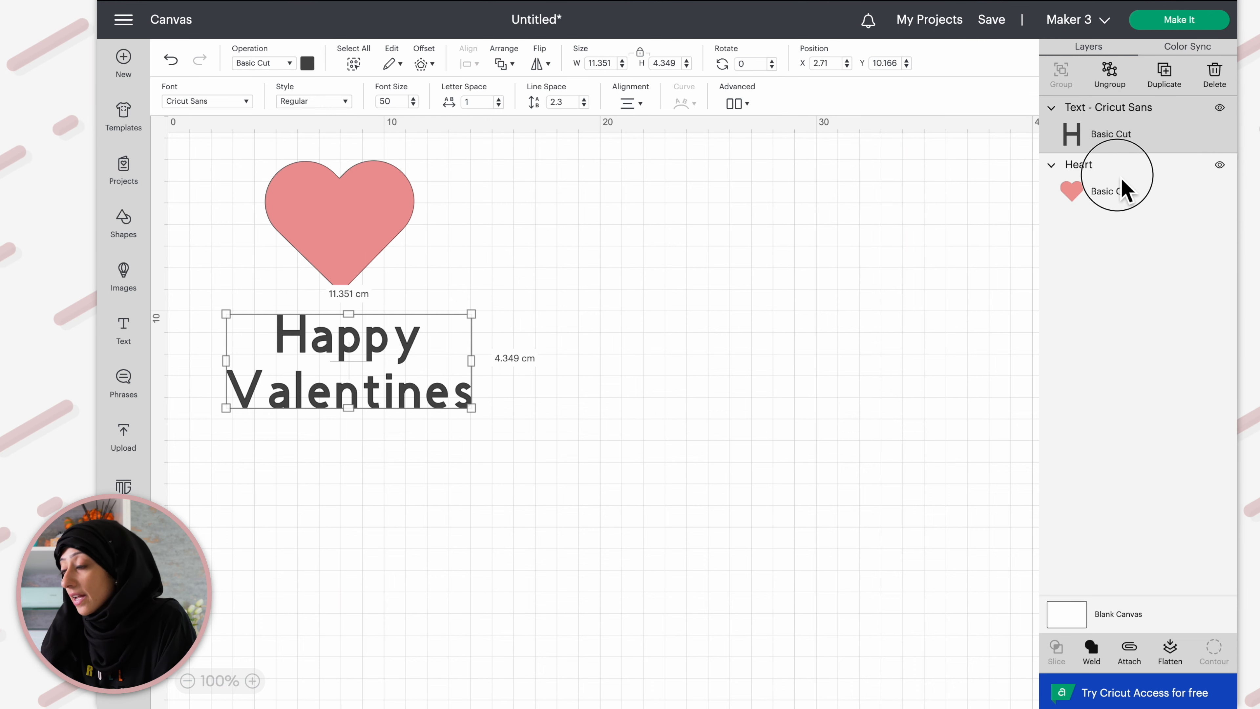
{"action": "left_click", "coordinate": [1124, 191]}
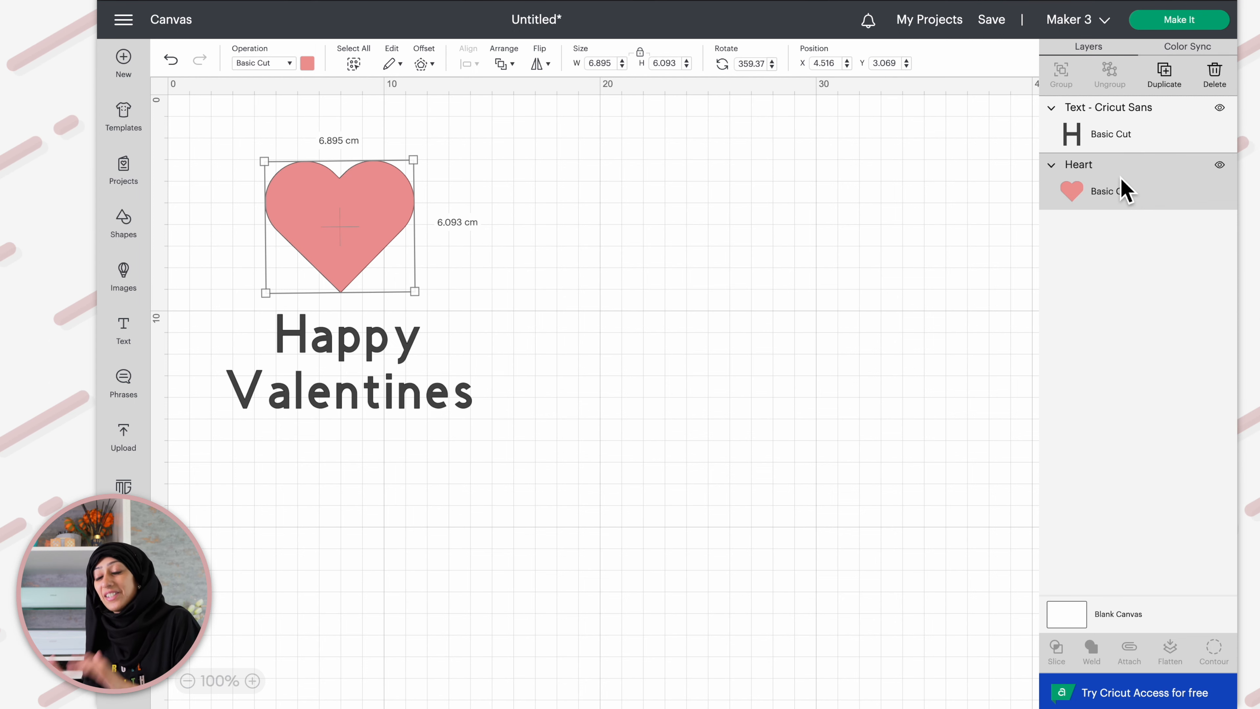
{"action": "left_click", "coordinate": [498, 233]}
{"action": "left_click", "coordinate": [296, 223]}
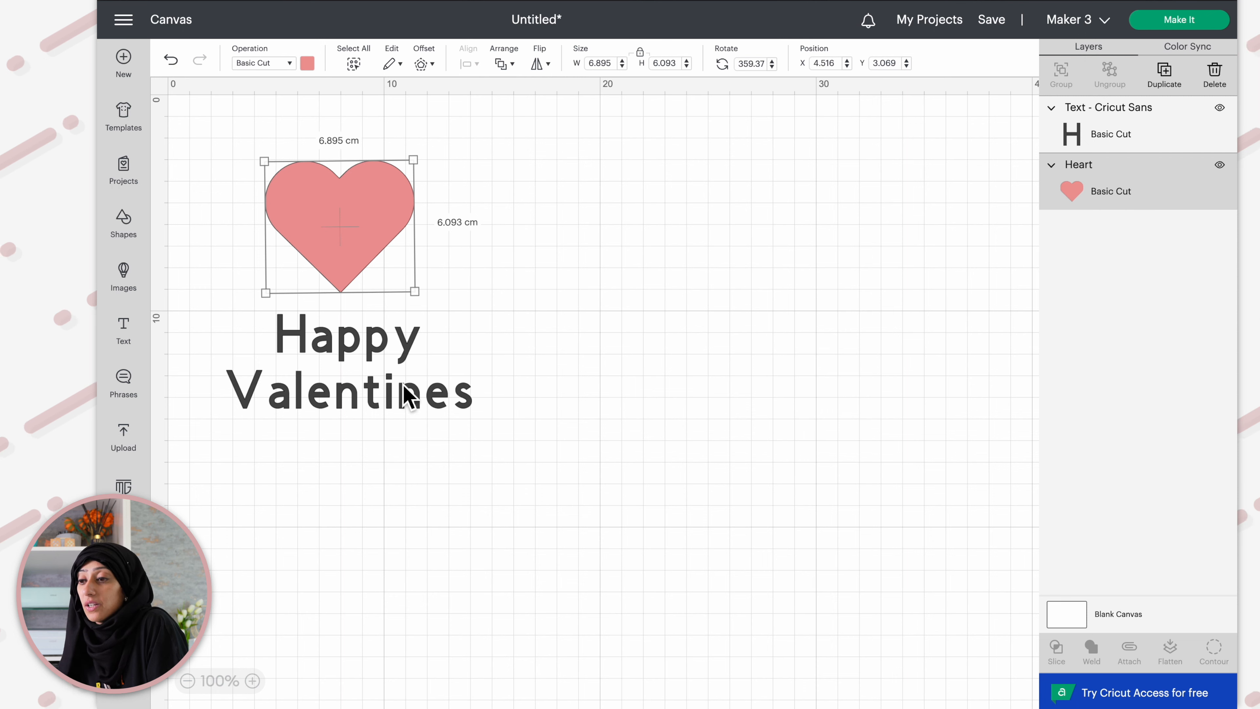
{"action": "left_click", "coordinate": [351, 361]}
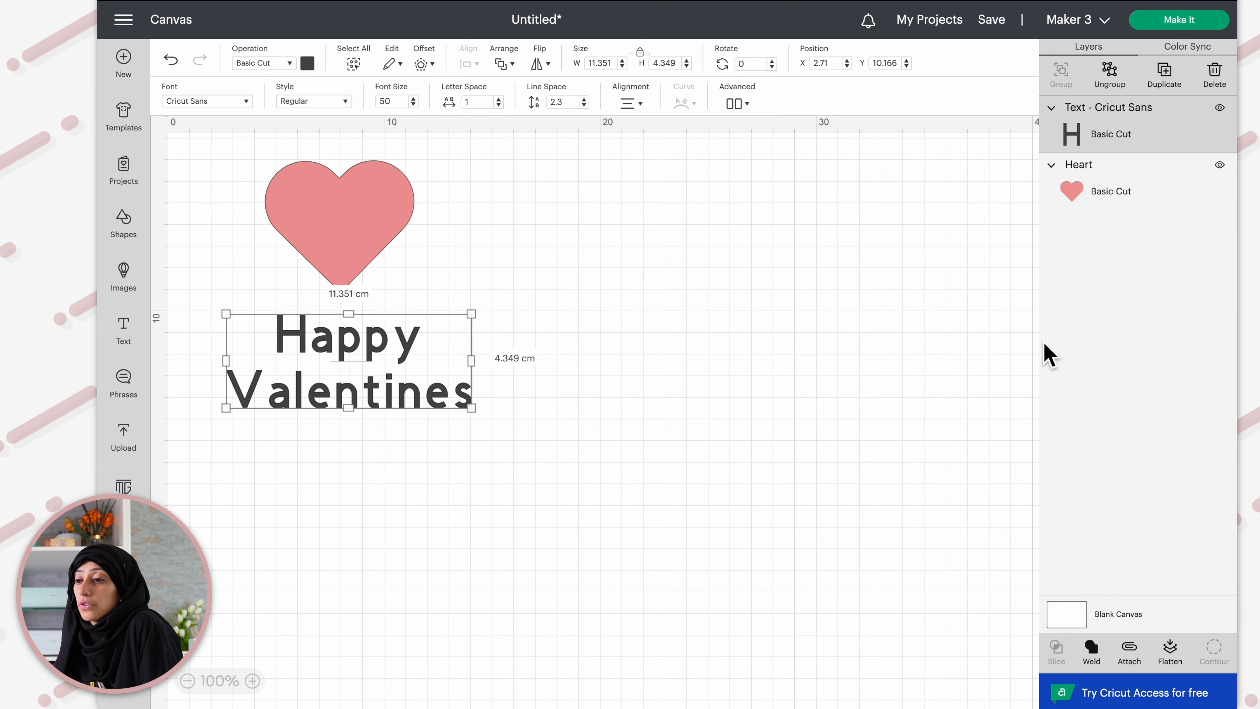
{"action": "left_click", "coordinate": [695, 321]}
{"action": "left_click_drag", "start_coordinate": [379, 352], "coordinate": [380, 374]}
Hide the heart layer and then make it visible again
{"action": "left_click", "coordinate": [365, 255]}
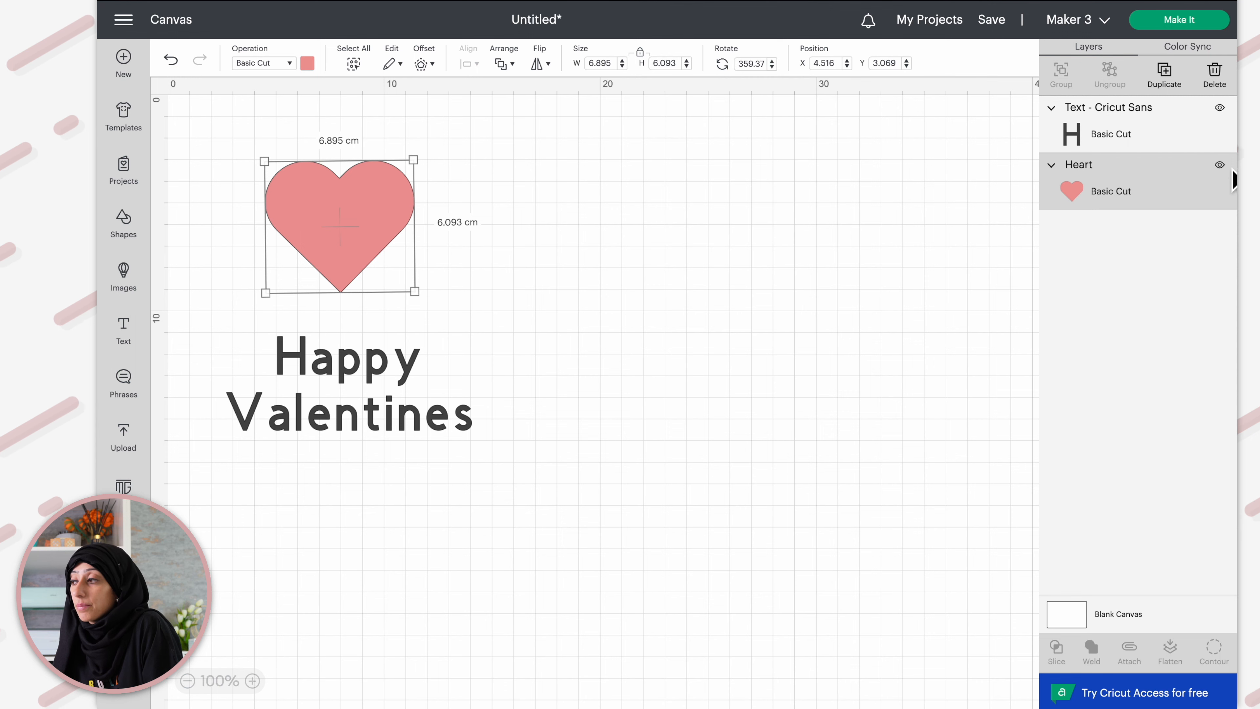
{"action": "left_click", "coordinate": [1220, 166]}
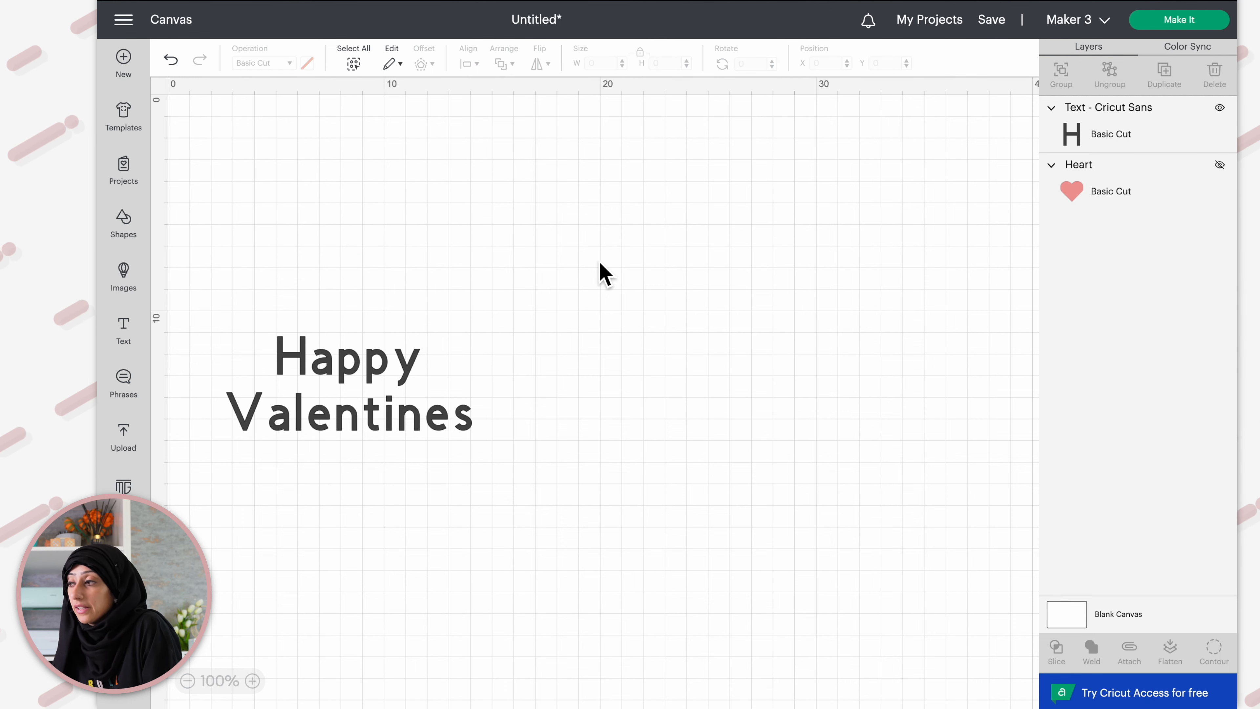
{"action": "left_click", "coordinate": [1084, 198]}
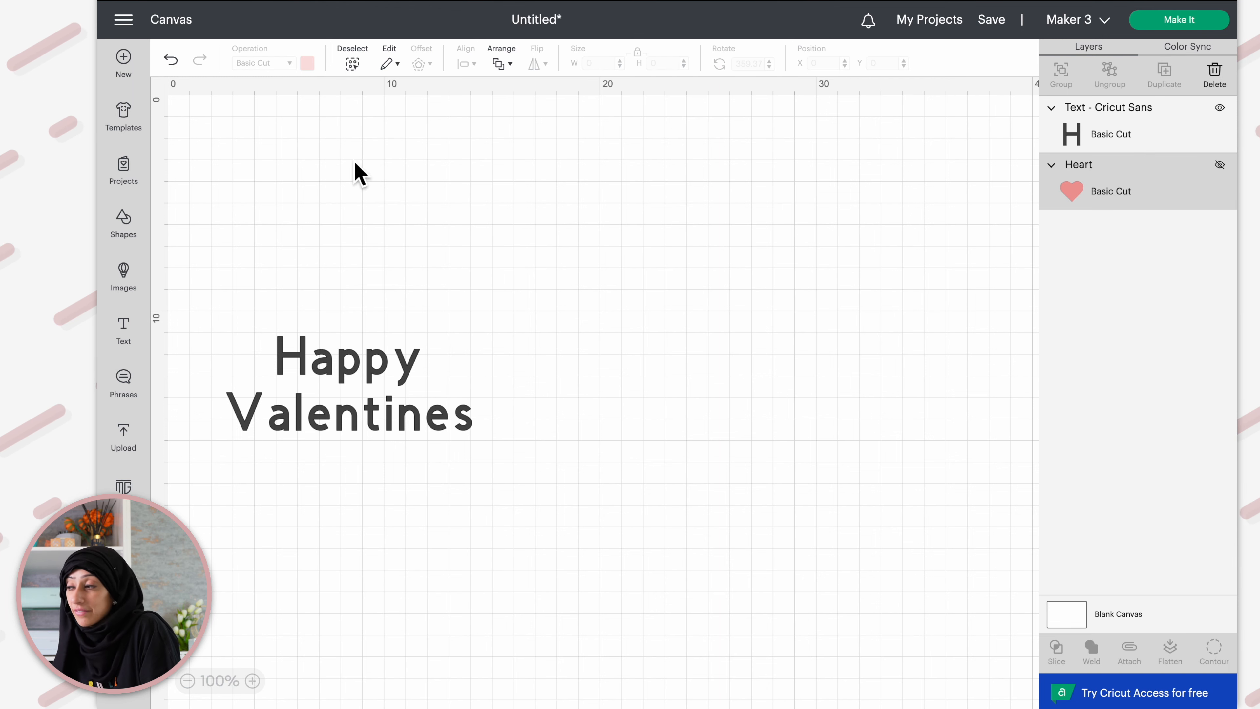
{"action": "left_click", "coordinate": [1220, 166]}
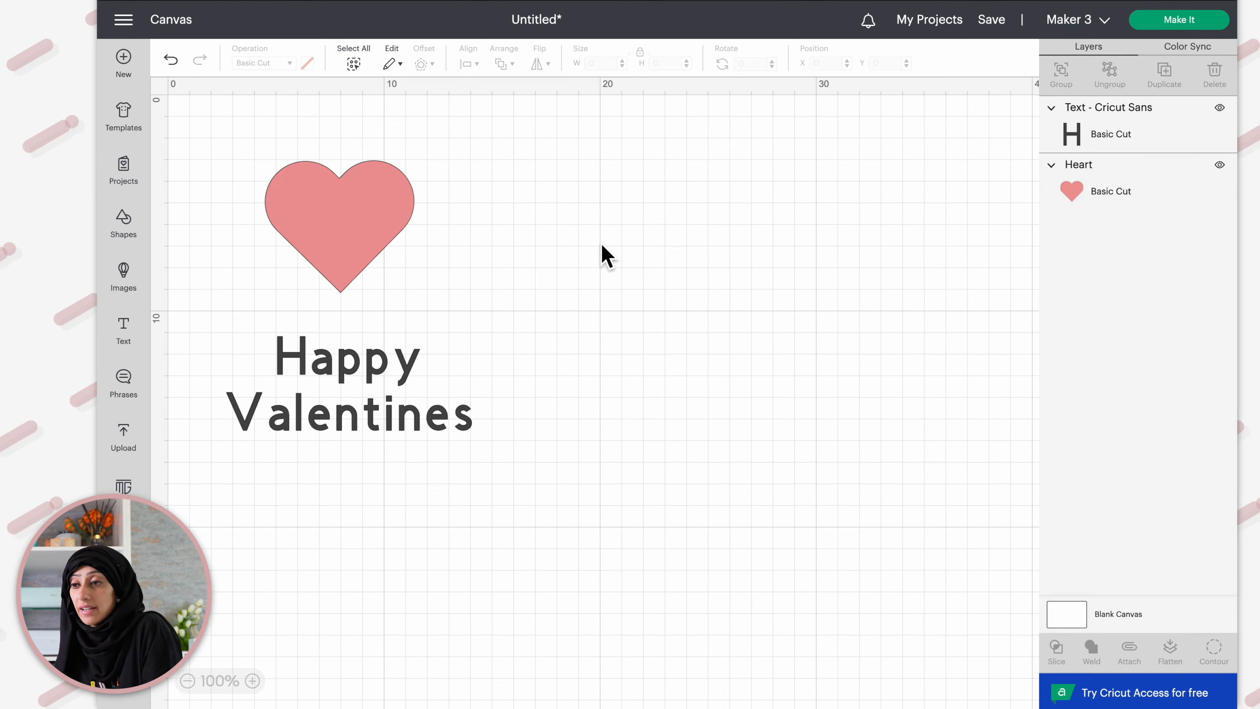